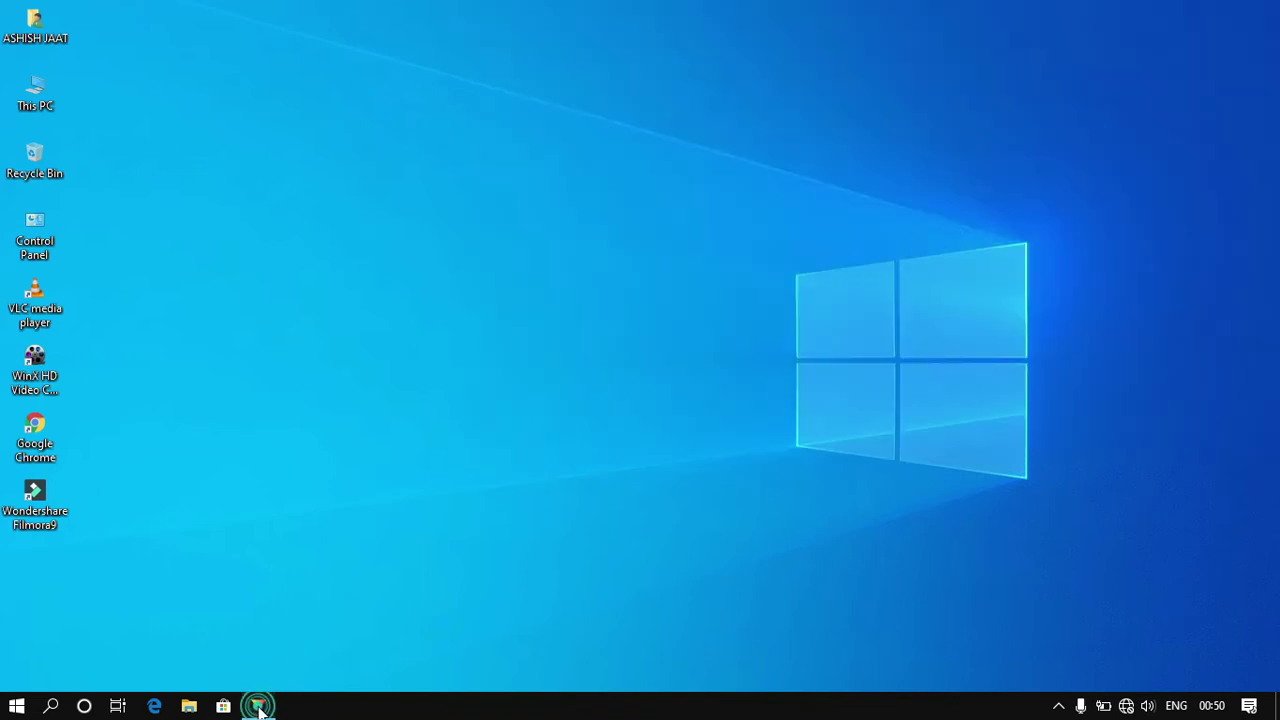
Step: Switch to HitFilm Express, start editing the 720p HD @ 25 fps project and import the FILE470 and vlc-record videos
{"action": "left_click", "coordinate": [258, 706]}
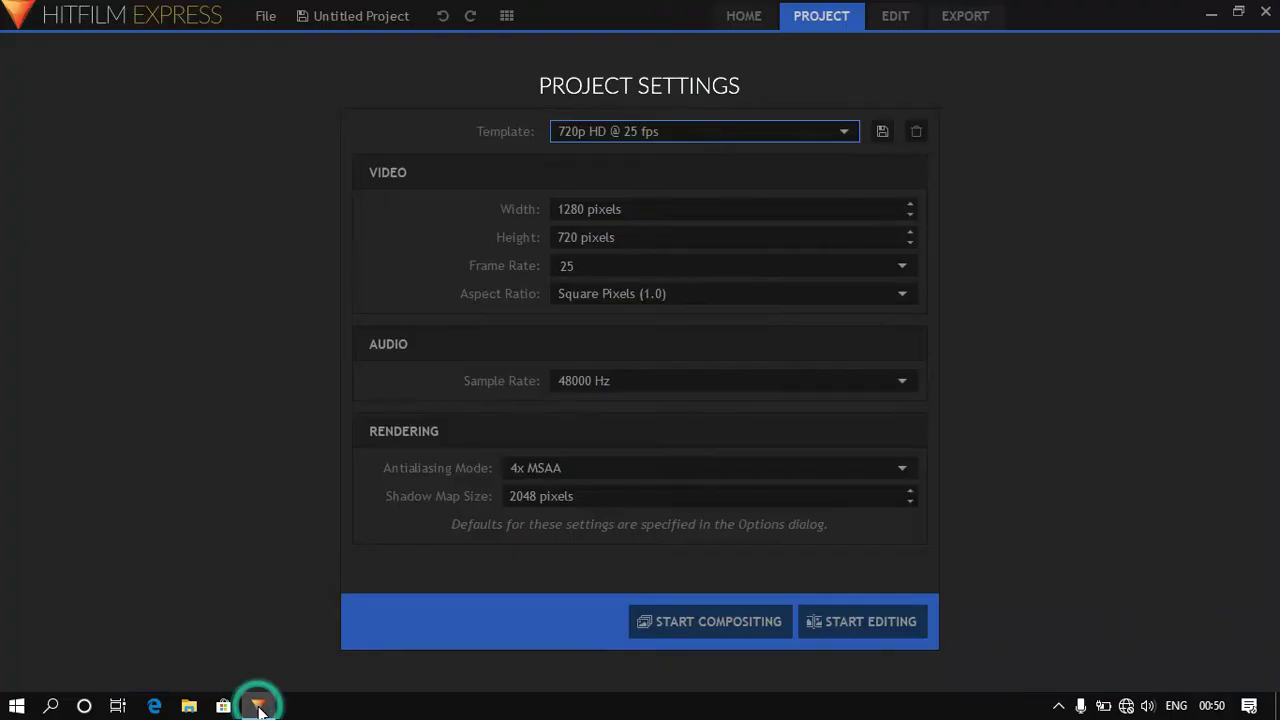
{"action": "left_click", "coordinate": [856, 624]}
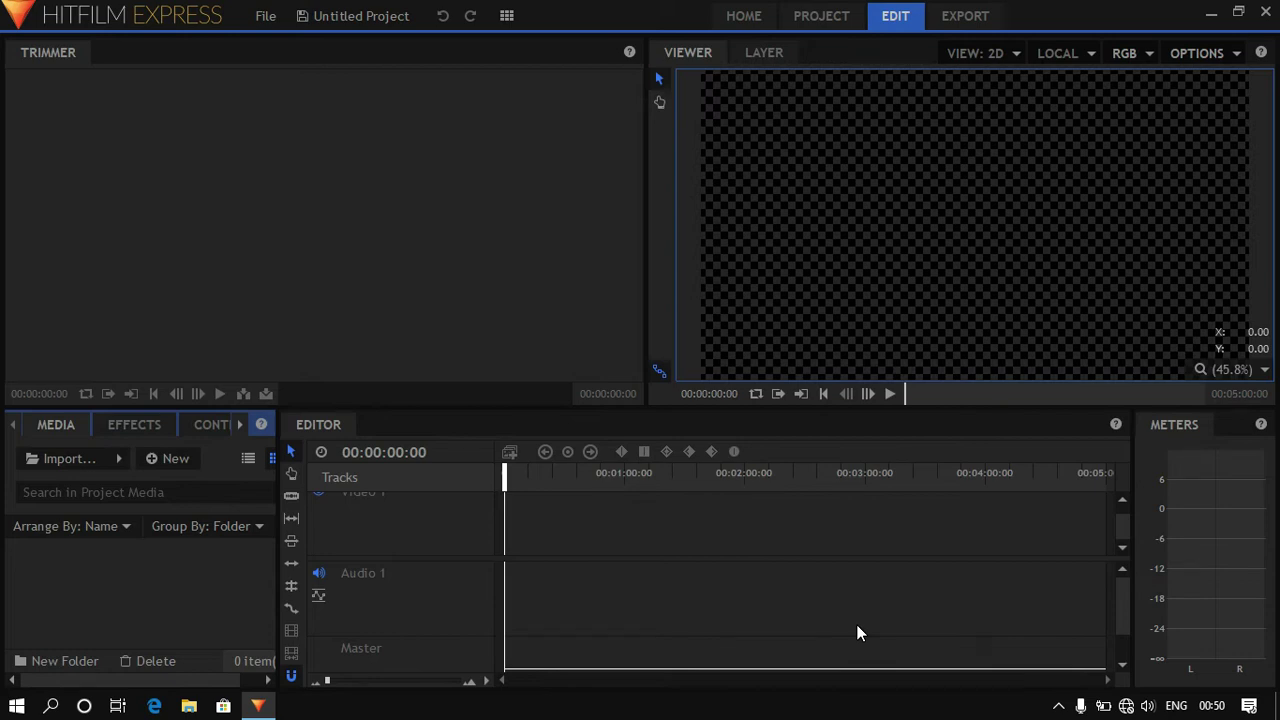
{"action": "left_click", "coordinate": [116, 461]}
{"action": "left_click", "coordinate": [152, 486]}
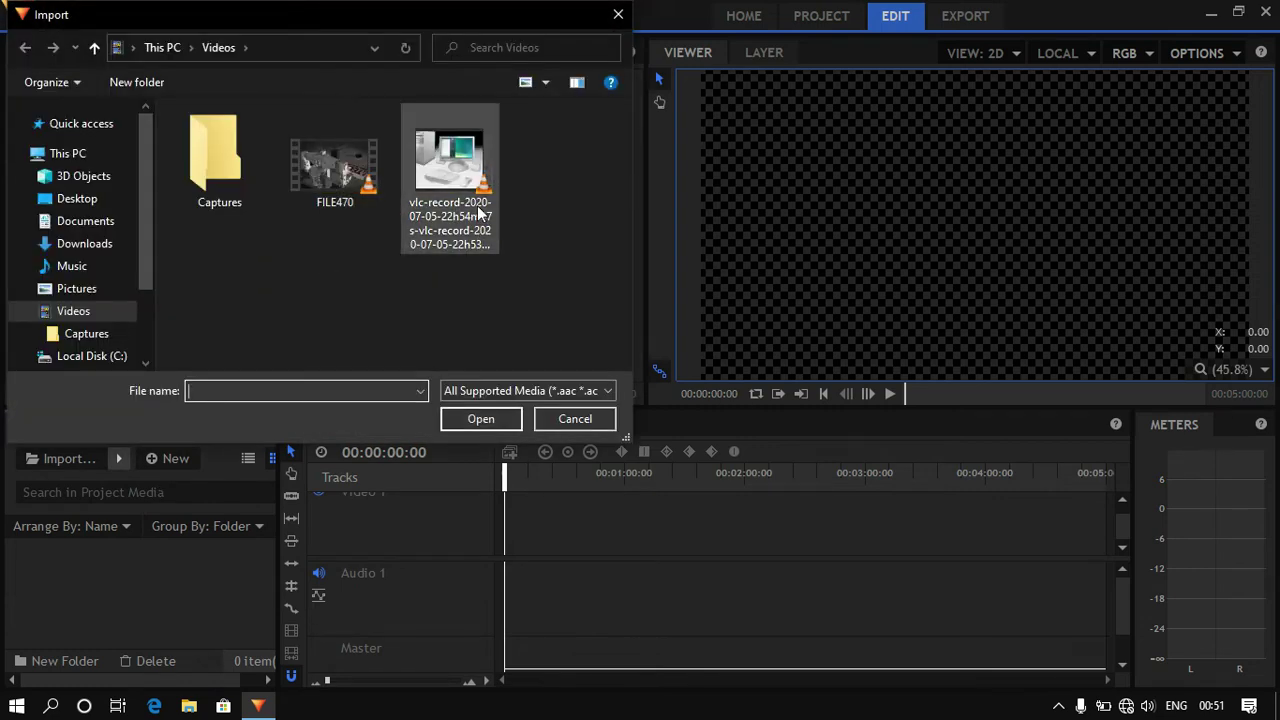
{"action": "left_click_drag", "start_coordinate": [470, 275], "coordinate": [333, 190]}
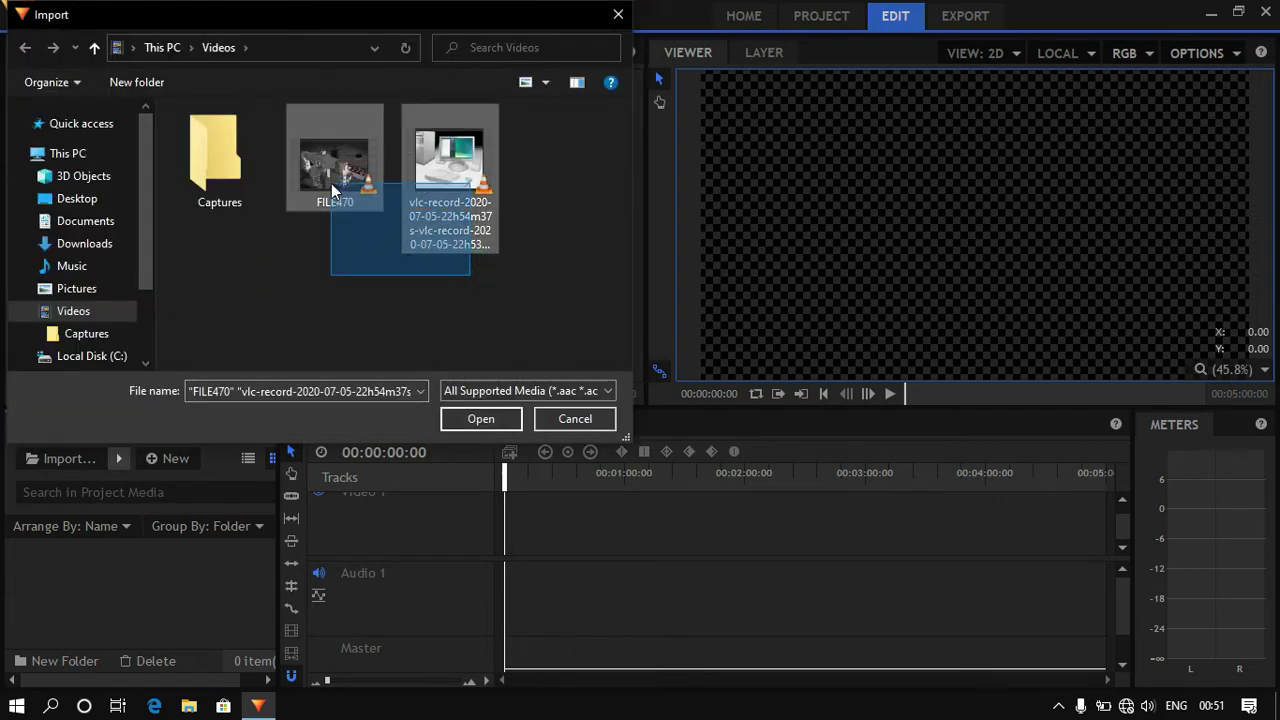
{"action": "left_click", "coordinate": [479, 425]}
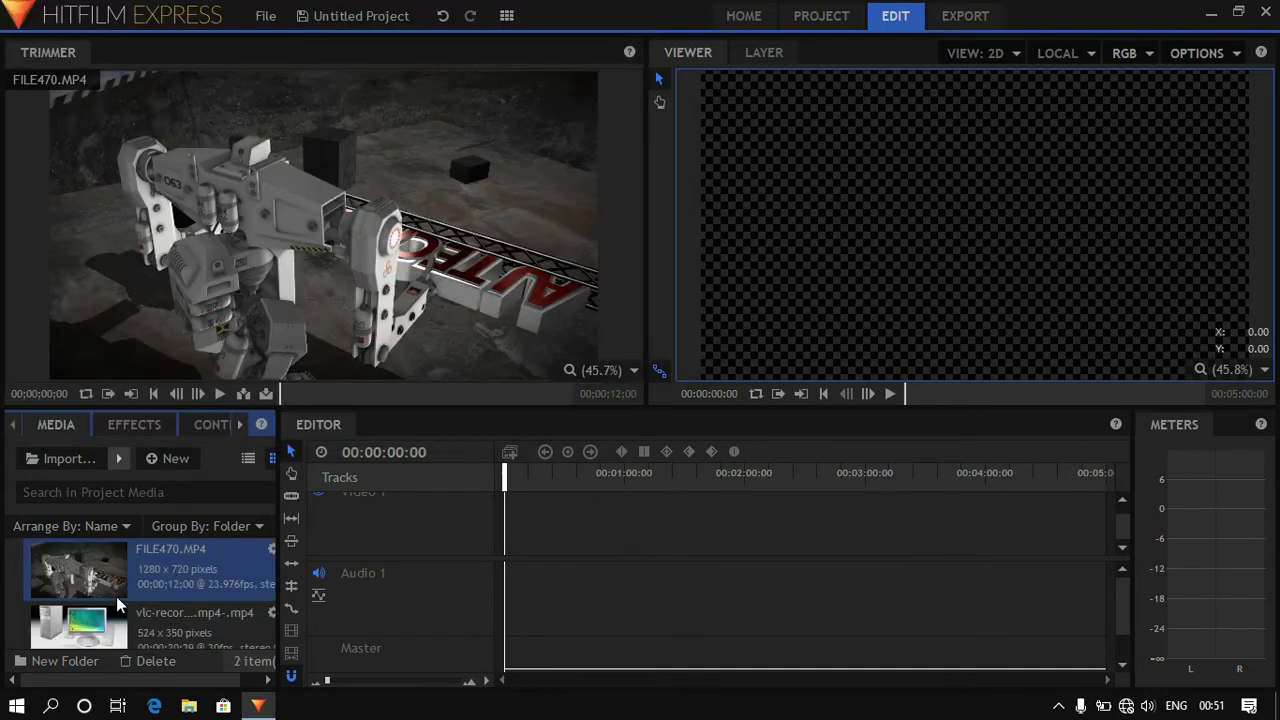
Step: Make a composite shot from the vlc-record video with a duration of 00:00:11:29
{"action": "left_click", "coordinate": [118, 605]}
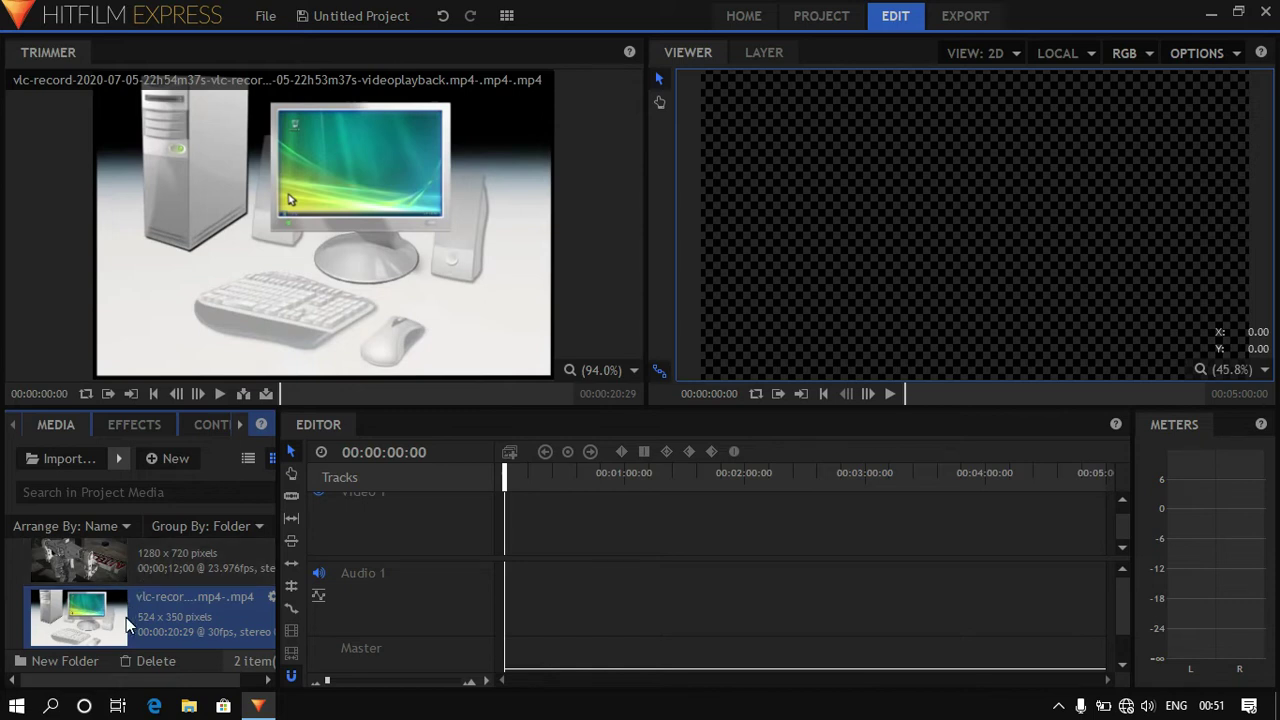
{"action": "right_click", "coordinate": [127, 625]}
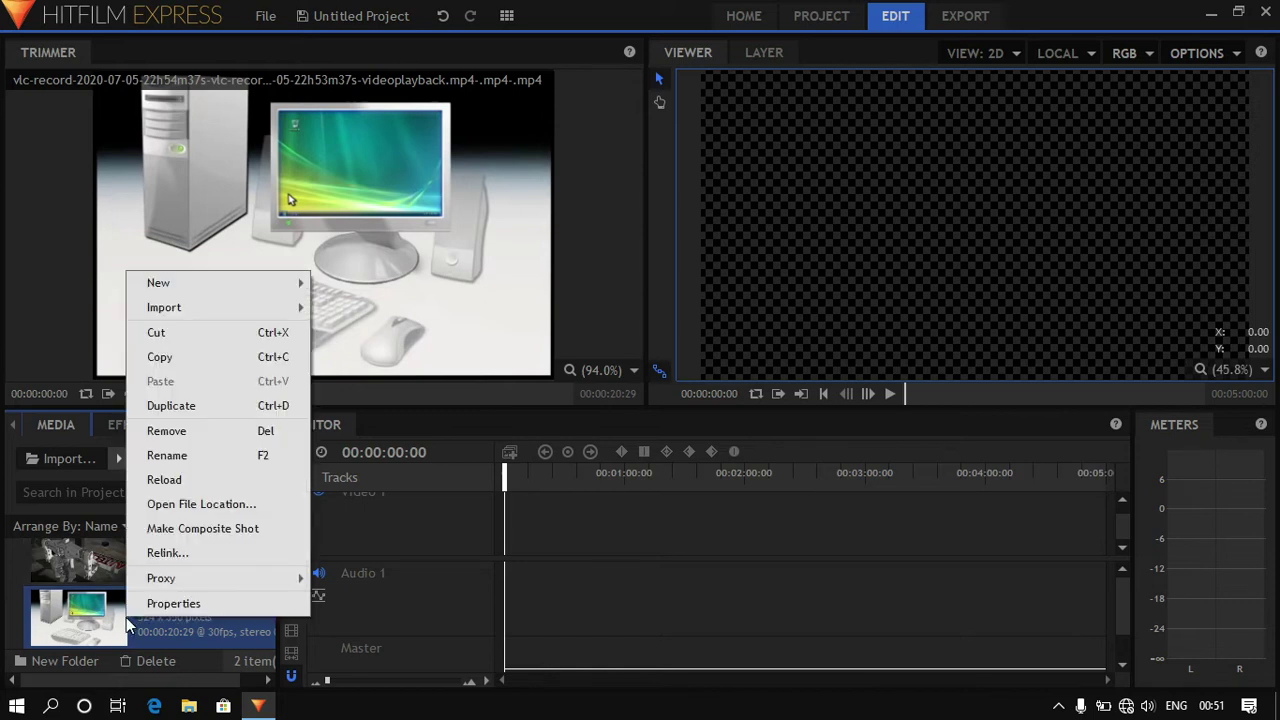
{"action": "left_click", "coordinate": [220, 528]}
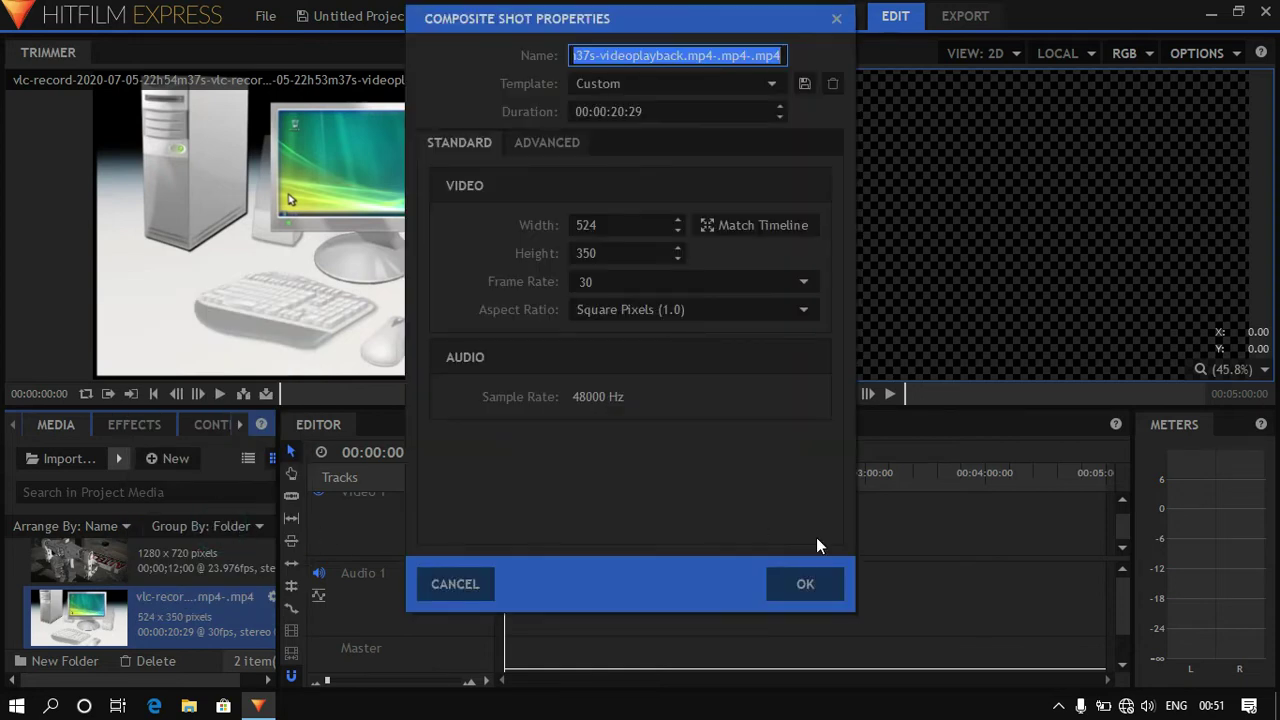
{"action": "left_click", "coordinate": [617, 112]}
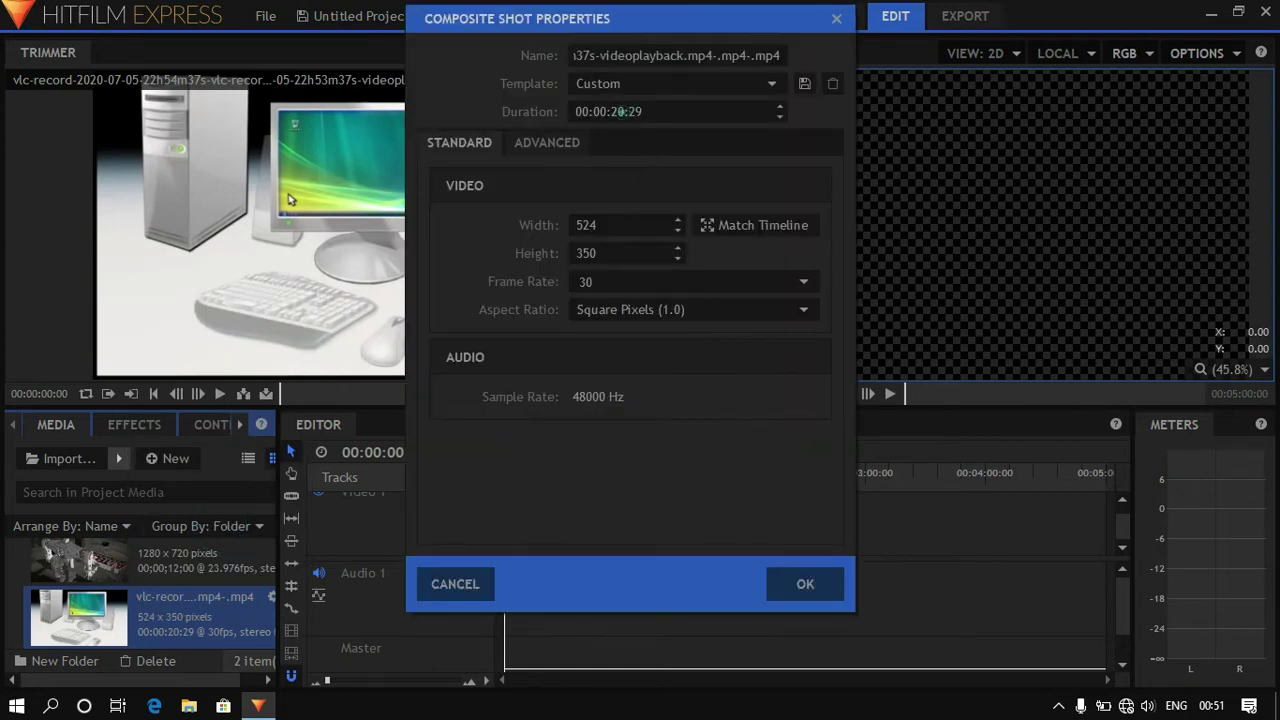
{"action": "left_click", "coordinate": [625, 112]}
{"action": "key", "text": "BackSpace"}
{"action": "key", "text": "BackSpace"}
{"action": "type", "text": "11"}
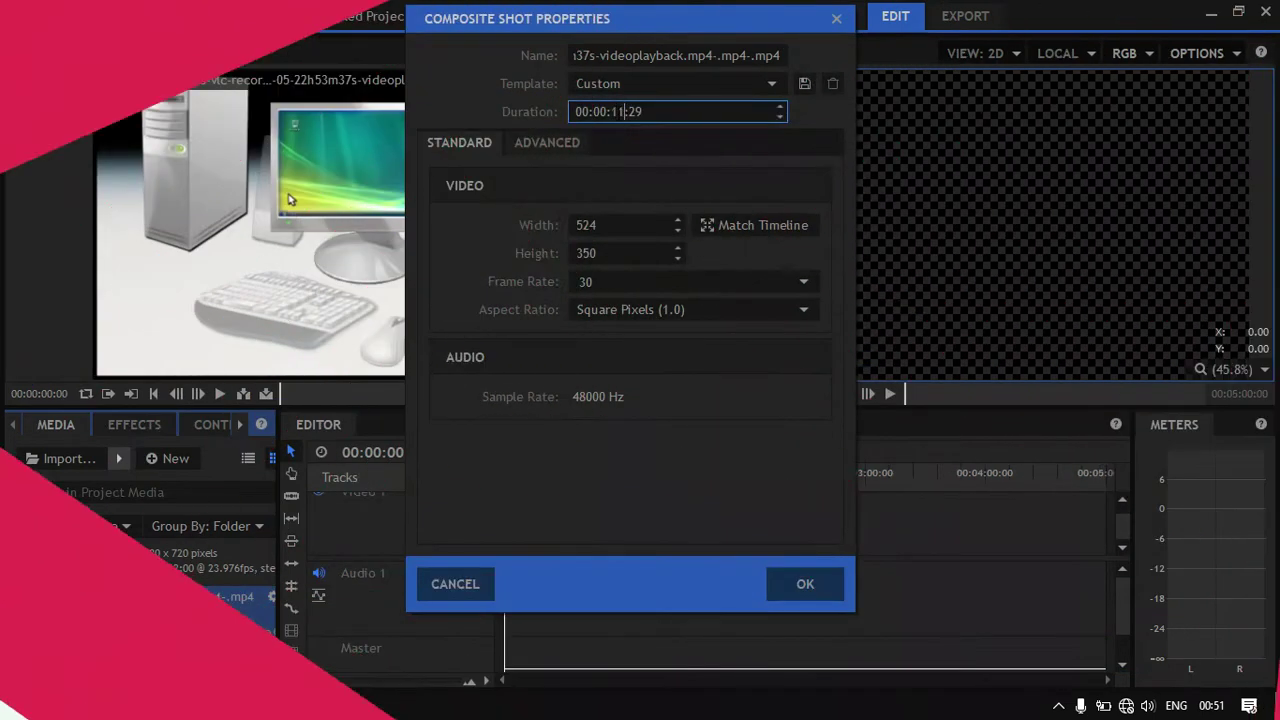
{"action": "key", "text": "Return"}
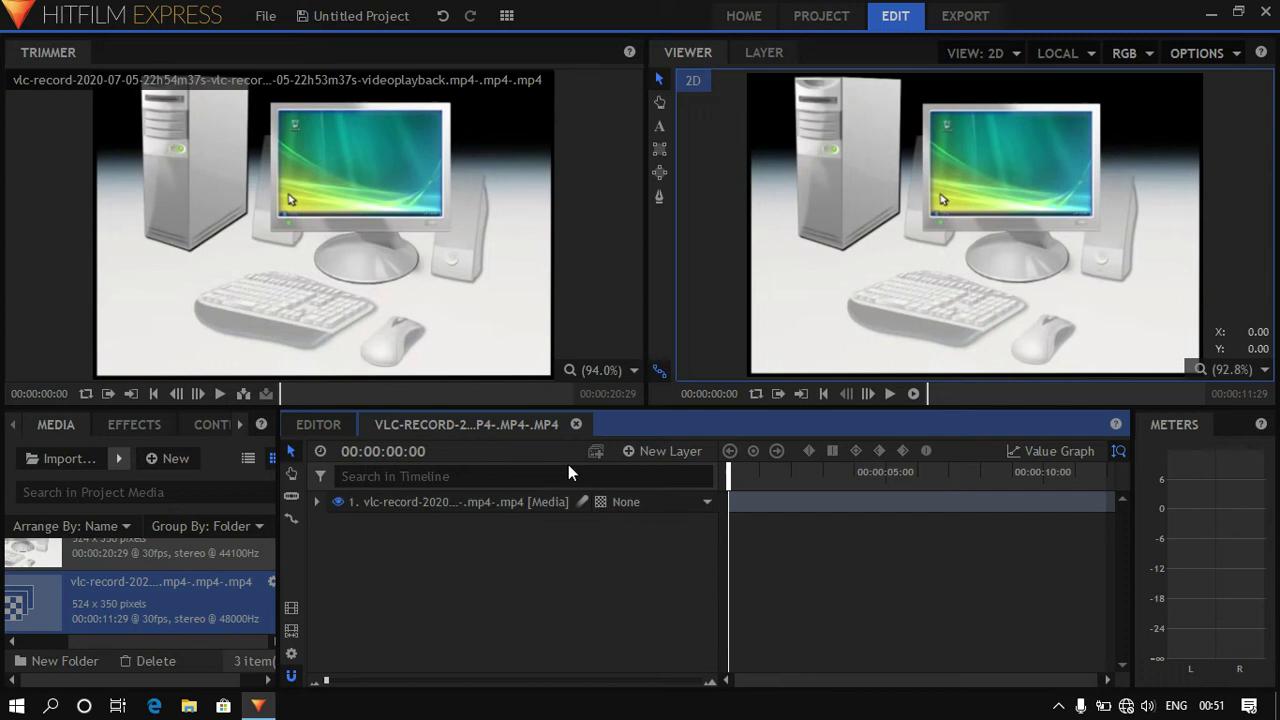
Step: Add a point layer to the composite shot and duplicate it three times
{"action": "left_click", "coordinate": [644, 450]}
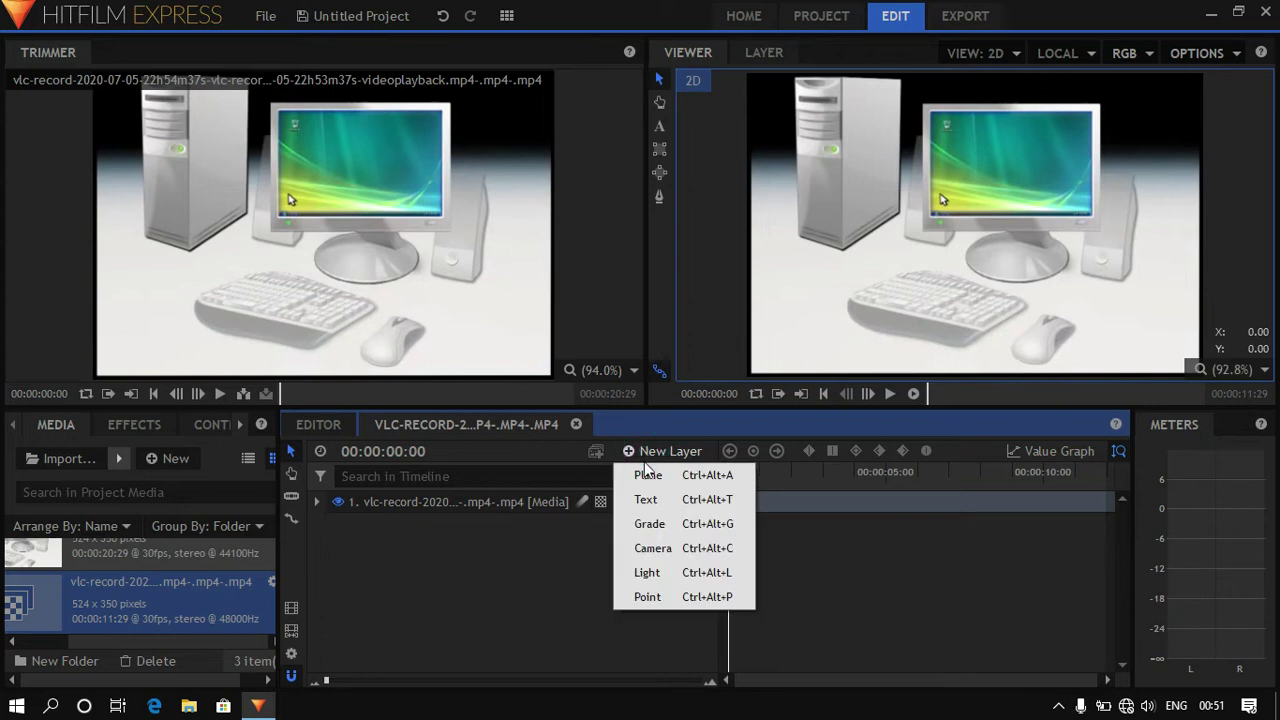
{"action": "left_click", "coordinate": [715, 597]}
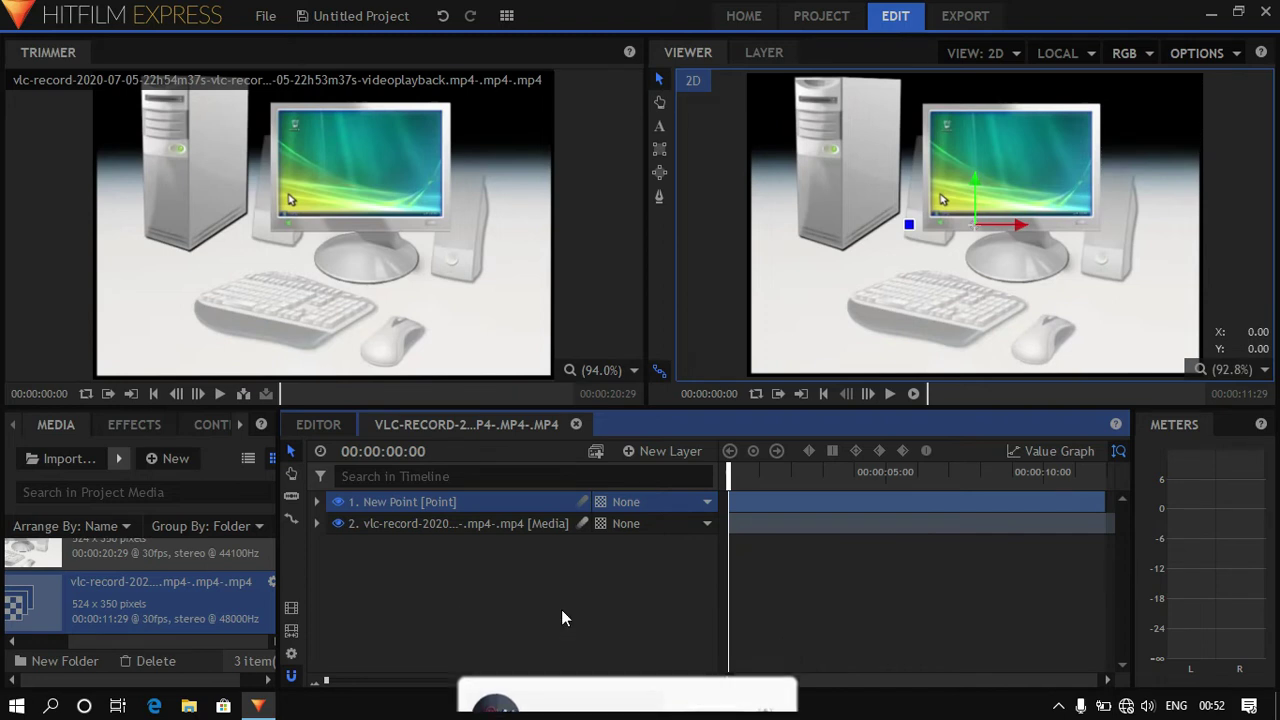
{"action": "key", "text": "ctrl+d"}
{"action": "key", "text": "ctrl+d"}
{"action": "key", "text": "ctrl+d"}
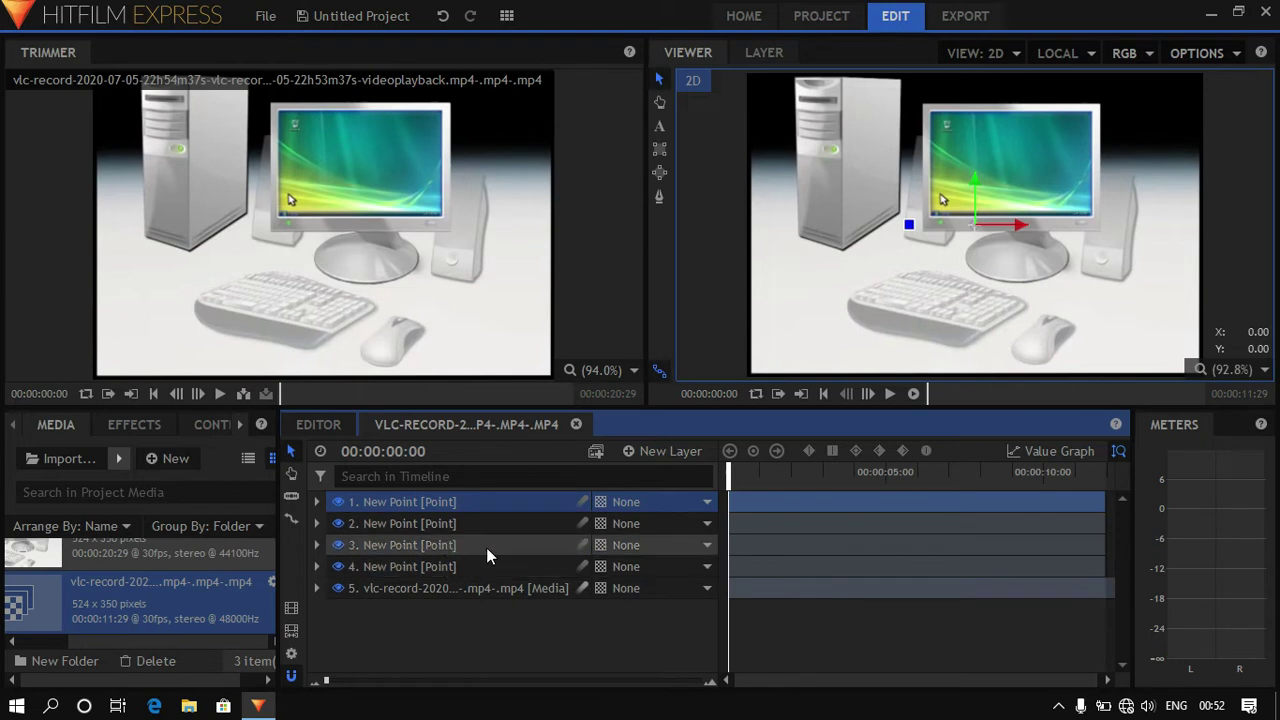
Step: Rename the first two point layers as "t l" and "t r"
{"action": "right_click", "coordinate": [383, 504]}
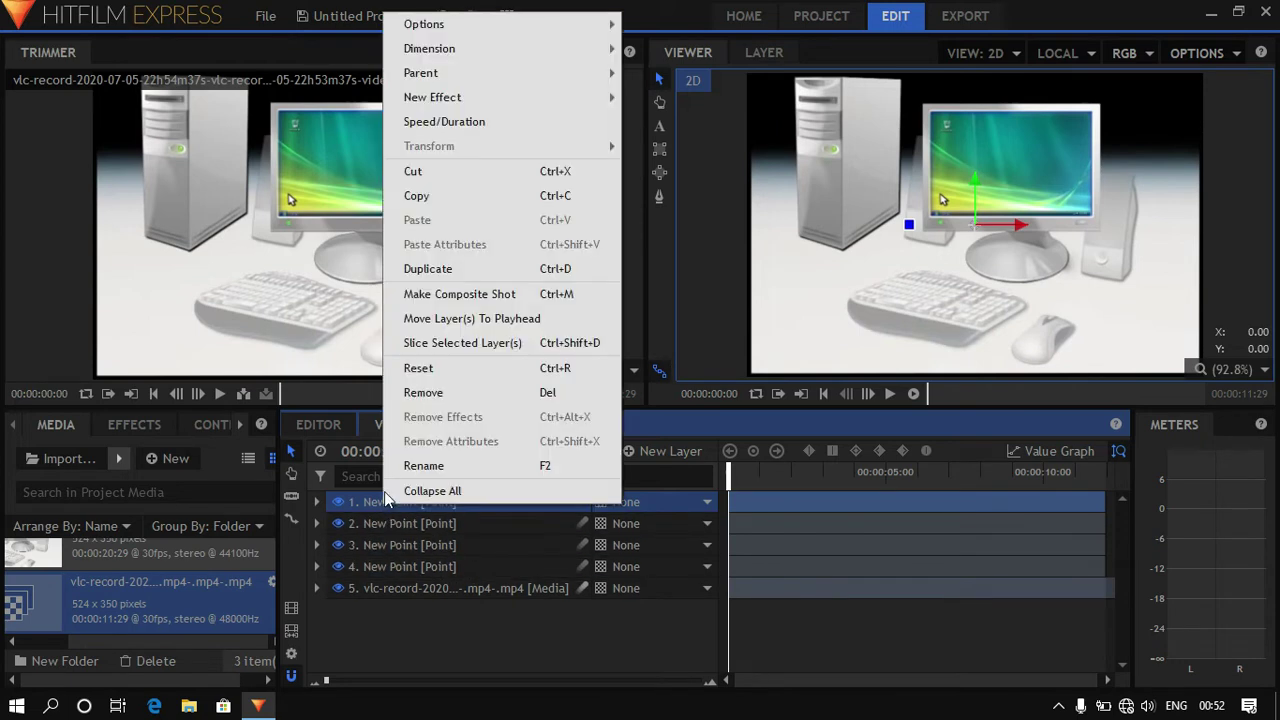
{"action": "left_click", "coordinate": [431, 466]}
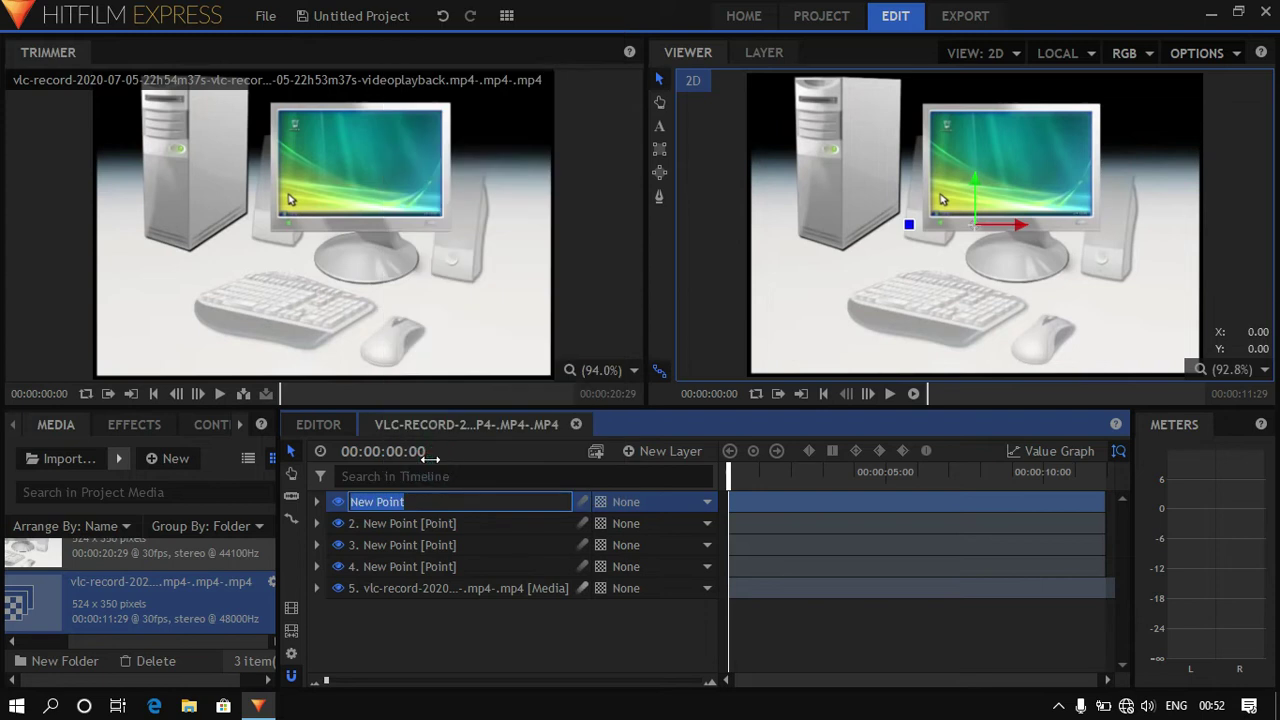
{"action": "type", "text": "t"}
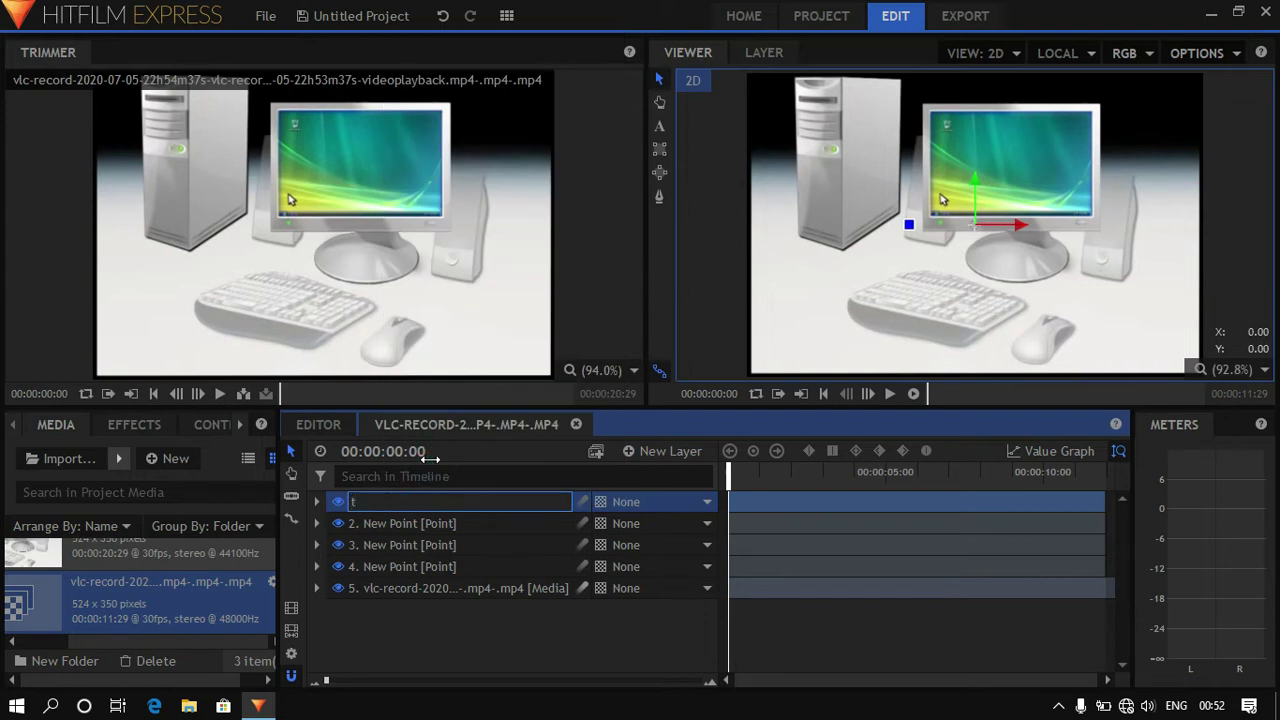
{"action": "right_click", "coordinate": [426, 520]}
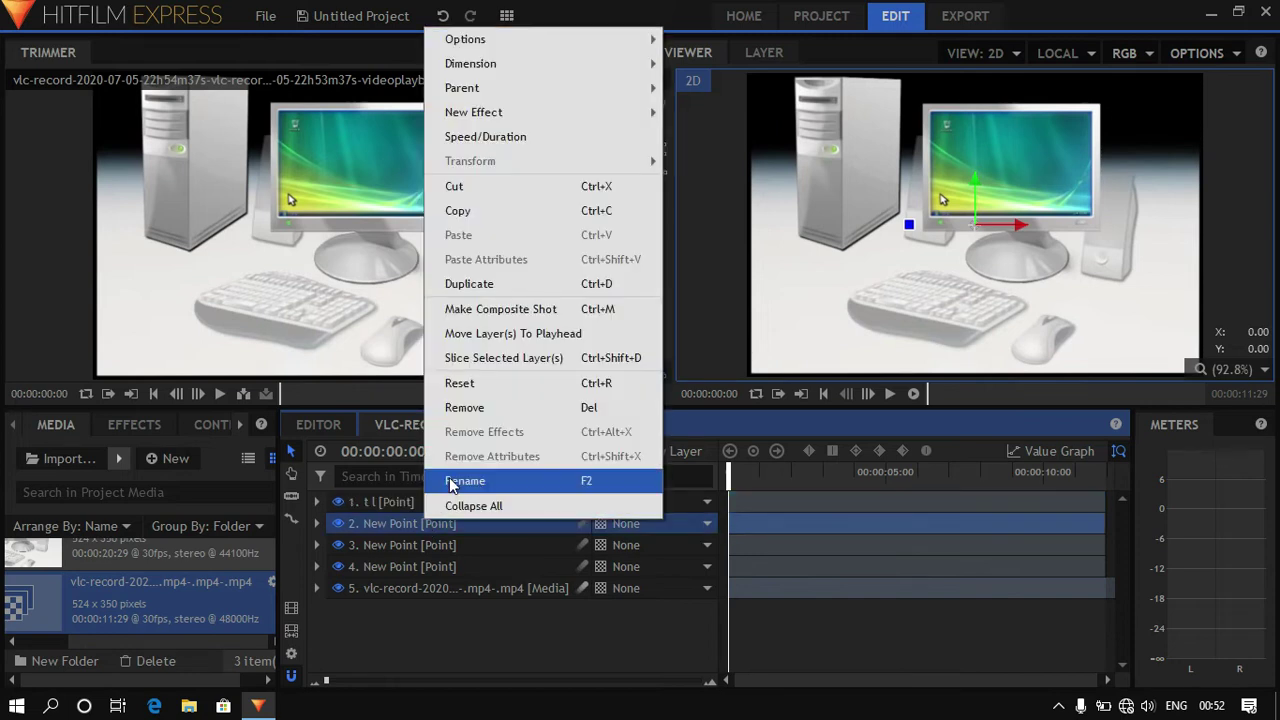
{"action": "left_click", "coordinate": [450, 480]}
{"action": "type", "text": "t r"}
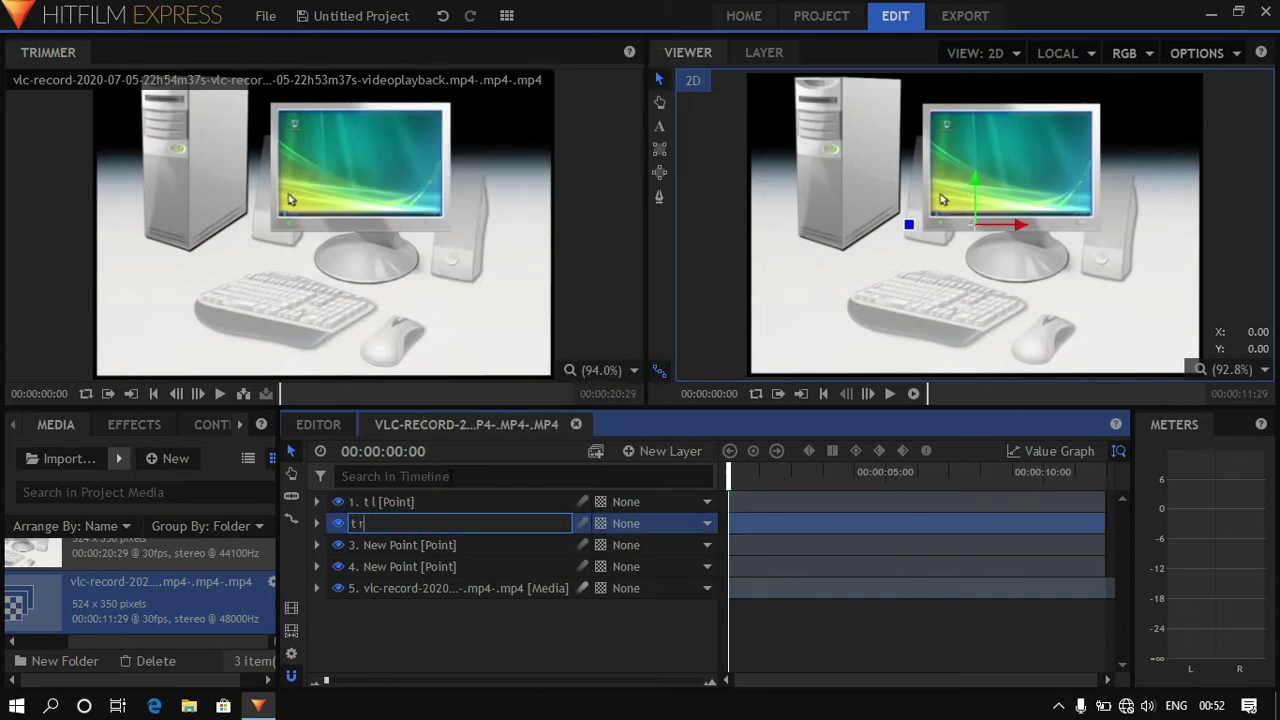
Step: Rename the third point layer as "b l" and the fourth as "br"
{"action": "right_click", "coordinate": [410, 546]}
{"action": "left_click", "coordinate": [438, 514]}
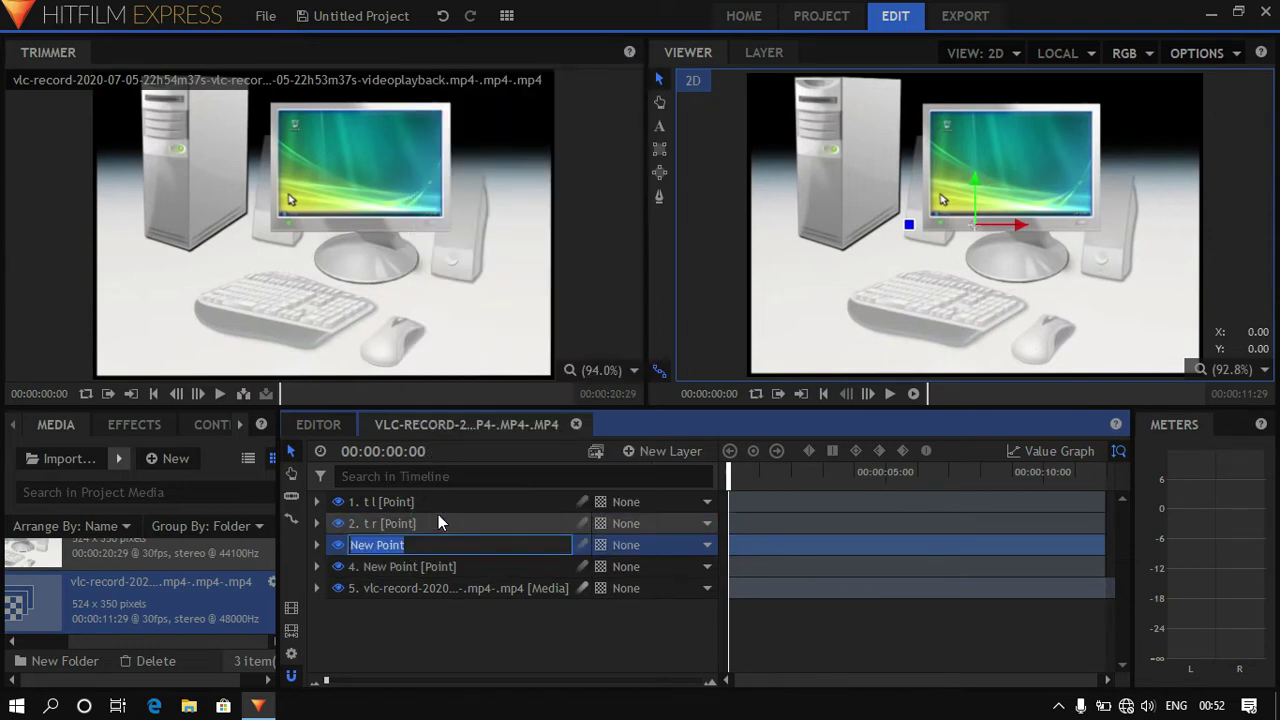
{"action": "type", "text": "b l"}
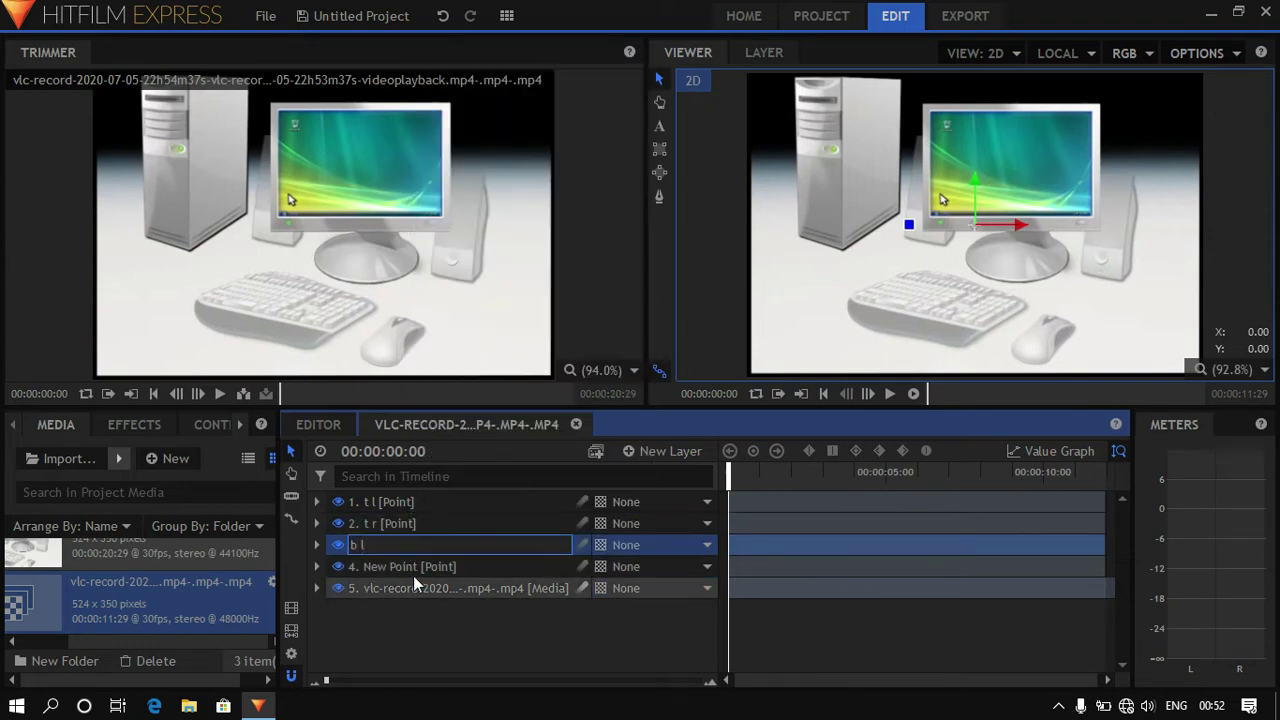
{"action": "right_click", "coordinate": [413, 569]}
{"action": "left_click", "coordinate": [455, 535]}
{"action": "type", "text": "br"}
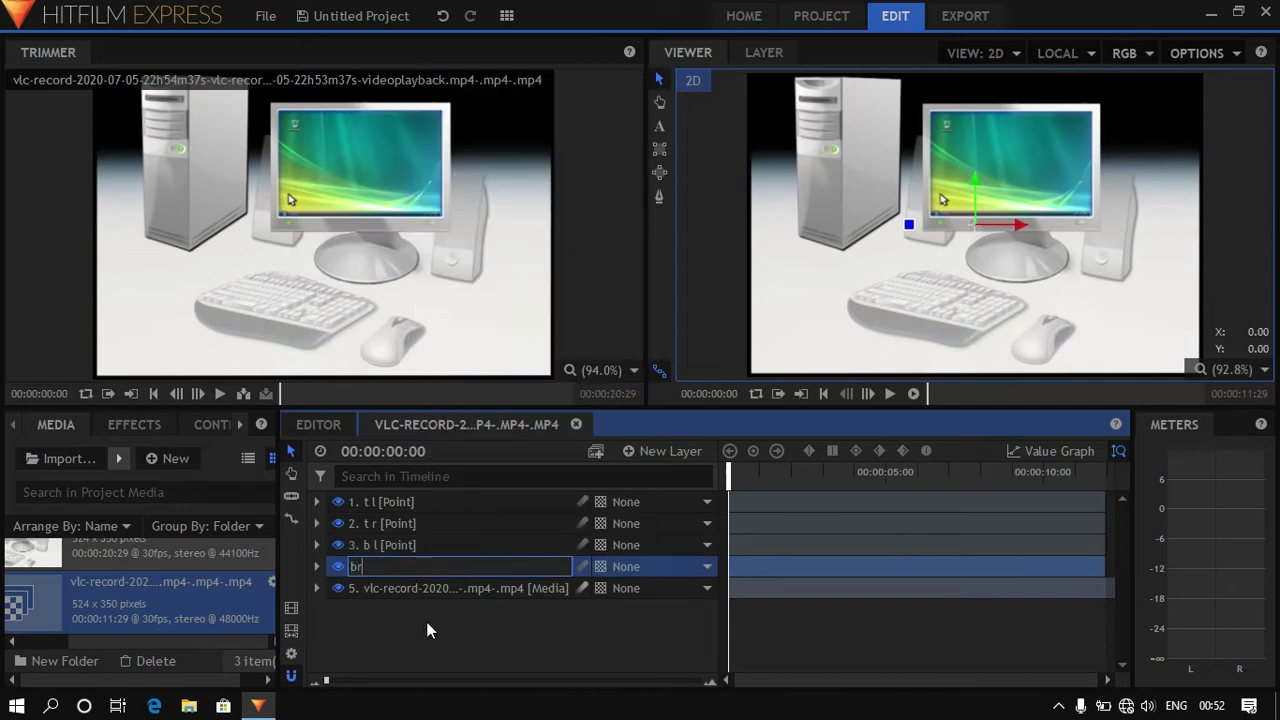
{"action": "left_click", "coordinate": [539, 621]}
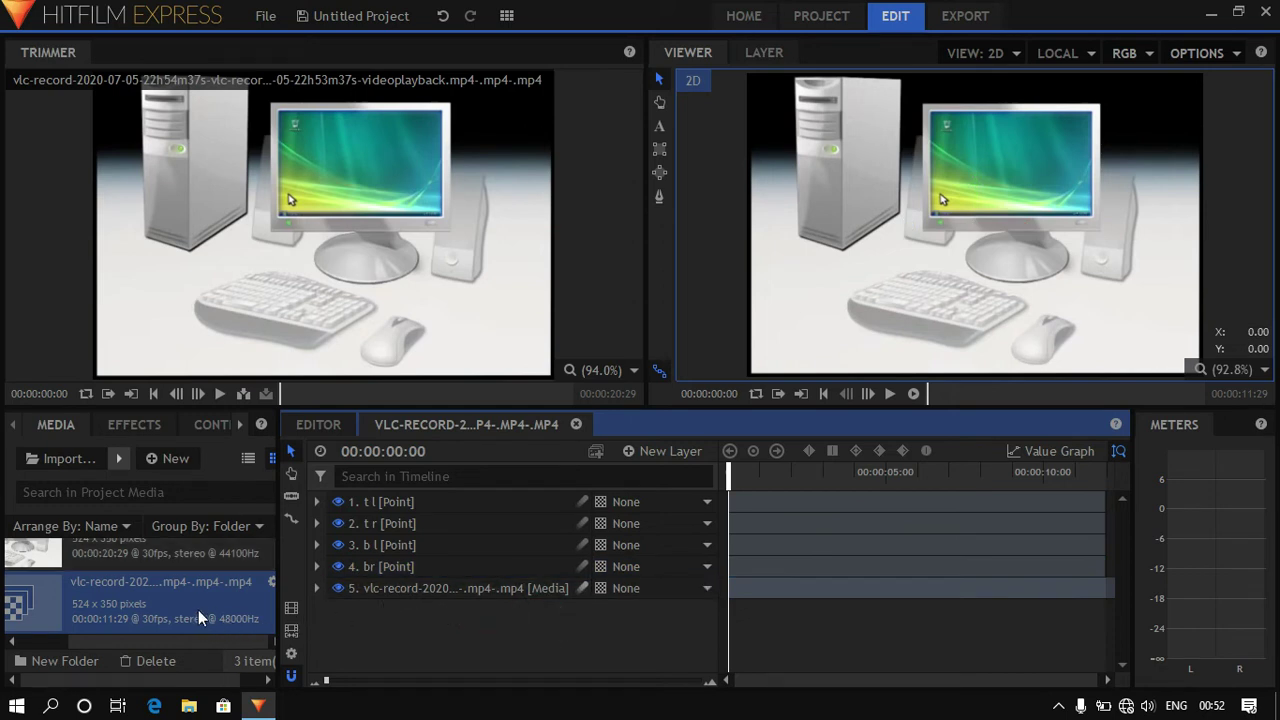
Step: Place FILE470.MP4 above the point layers in the composite shot and apply the Quad Warp effect to it
{"action": "scroll", "coordinate": [198, 610], "scroll_direction": "up", "scroll_amount": 2}
{"action": "left_click_drag", "start_coordinate": [48, 564], "coordinate": [360, 500]}
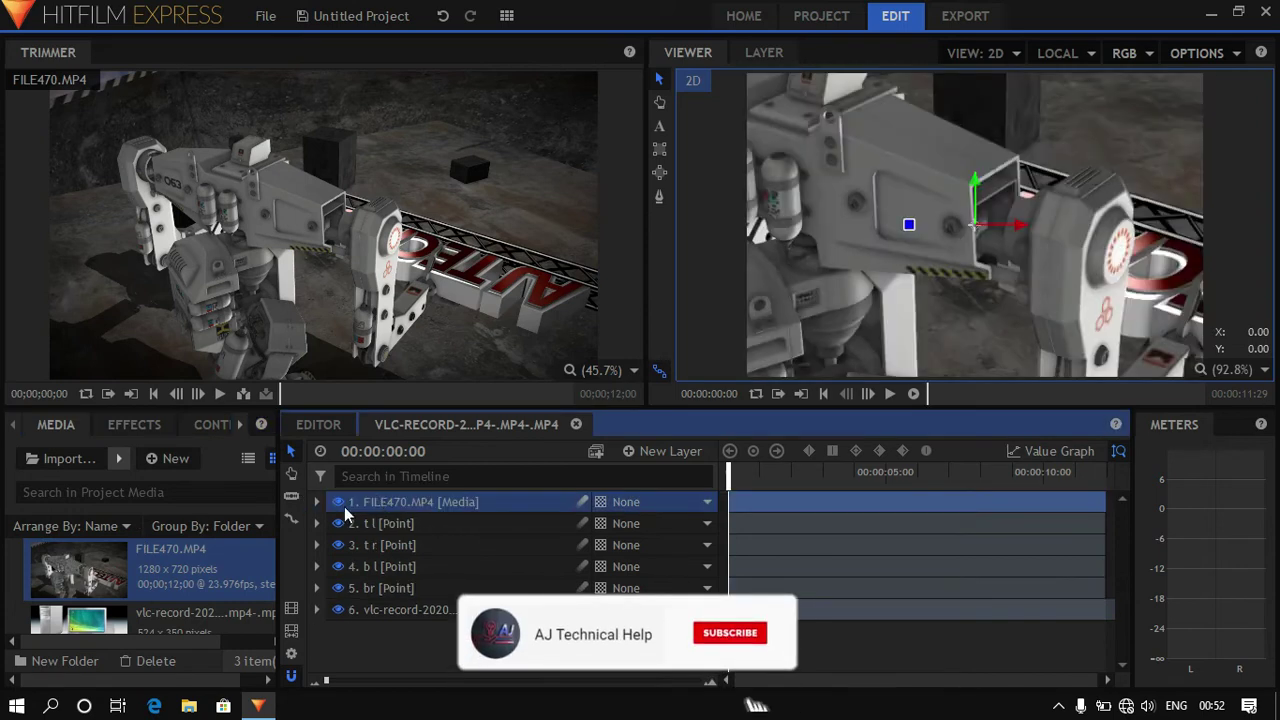
{"action": "left_click", "coordinate": [152, 424]}
{"action": "left_click", "coordinate": [141, 452]}
{"action": "type", "text": "q"}
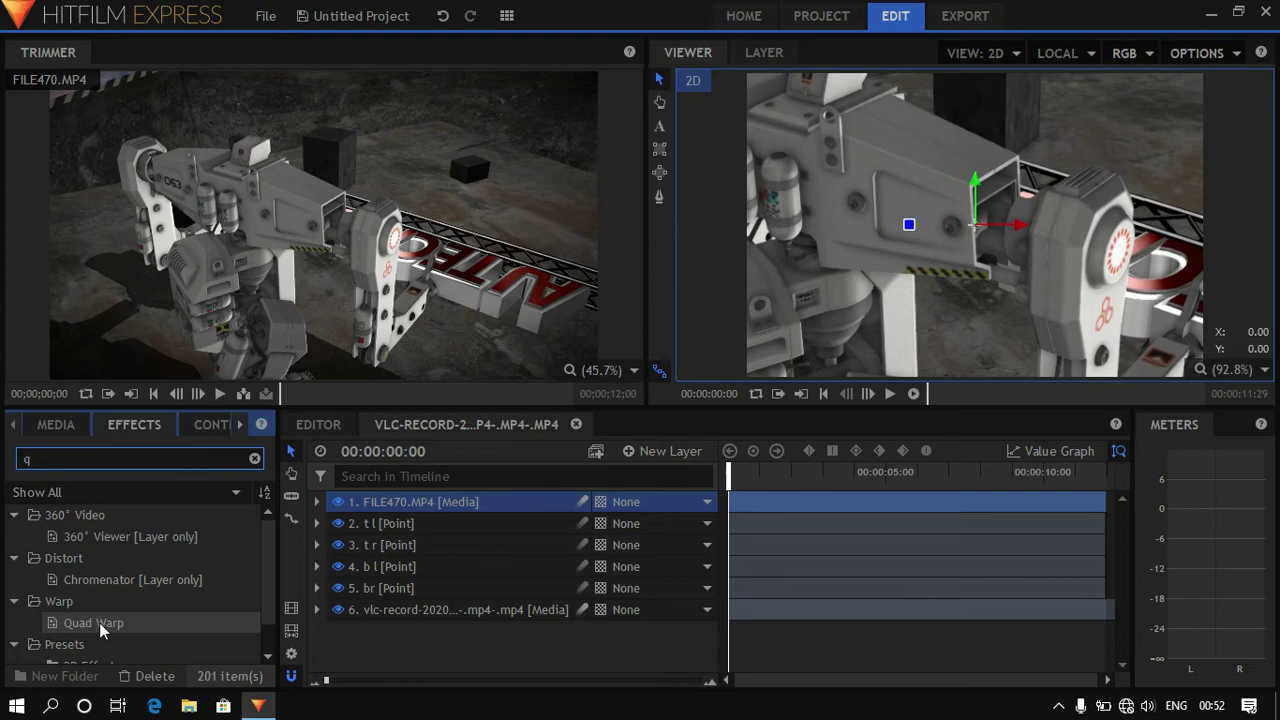
{"action": "left_click_drag", "start_coordinate": [101, 622], "coordinate": [394, 503]}
{"action": "left_click", "coordinate": [361, 591]}
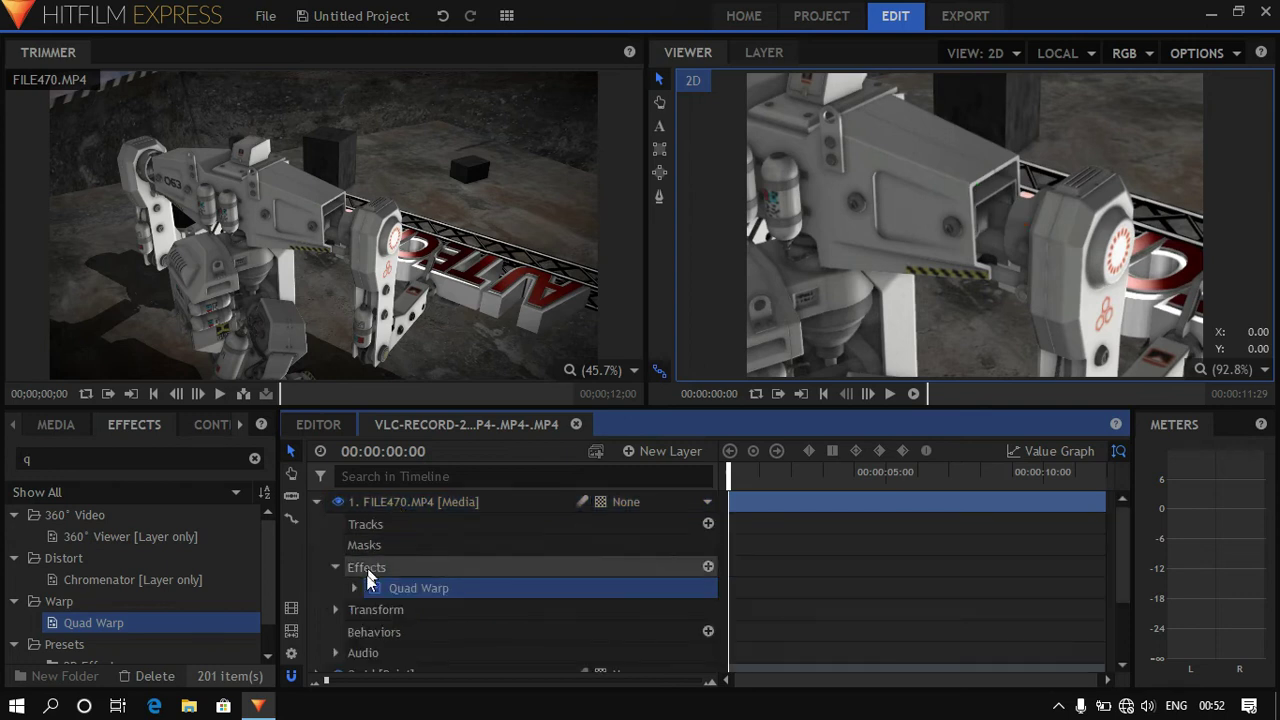
Step: Review the Quad Warp effect's Top Left settings and delete the FILE470.MP4 layer from the composite shot
{"action": "left_click", "coordinate": [356, 589]}
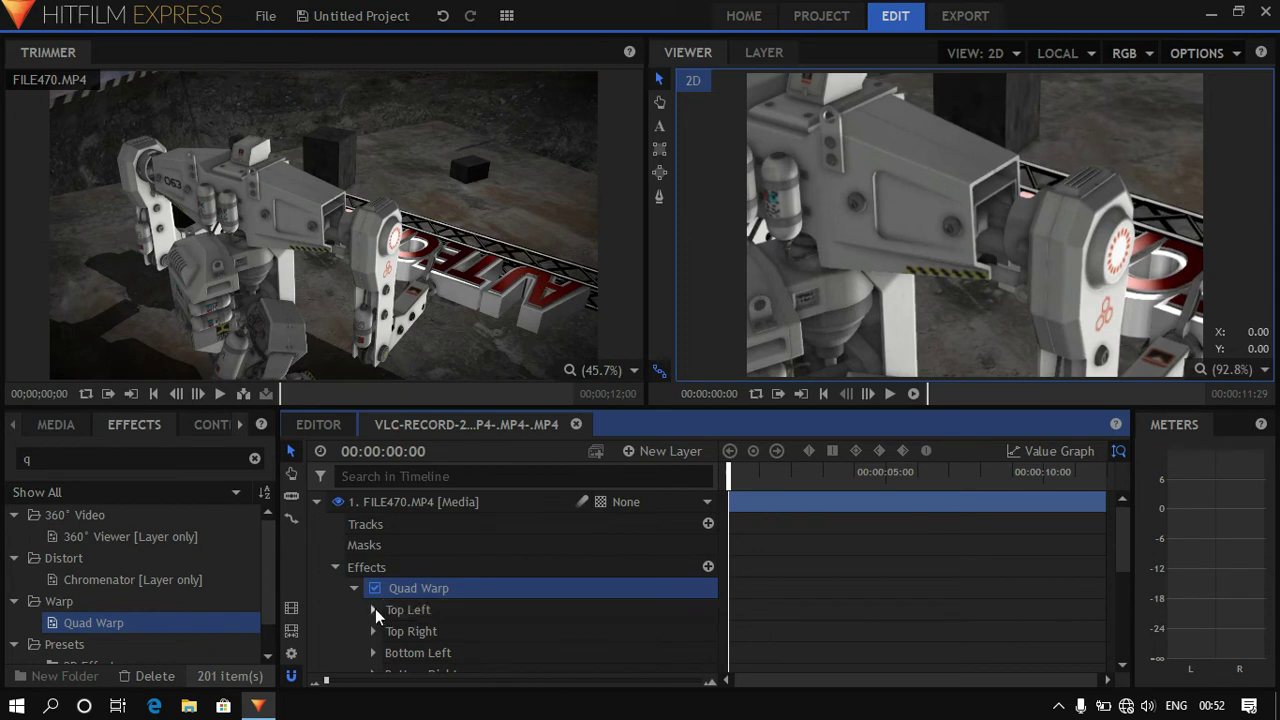
{"action": "left_click", "coordinate": [374, 610]}
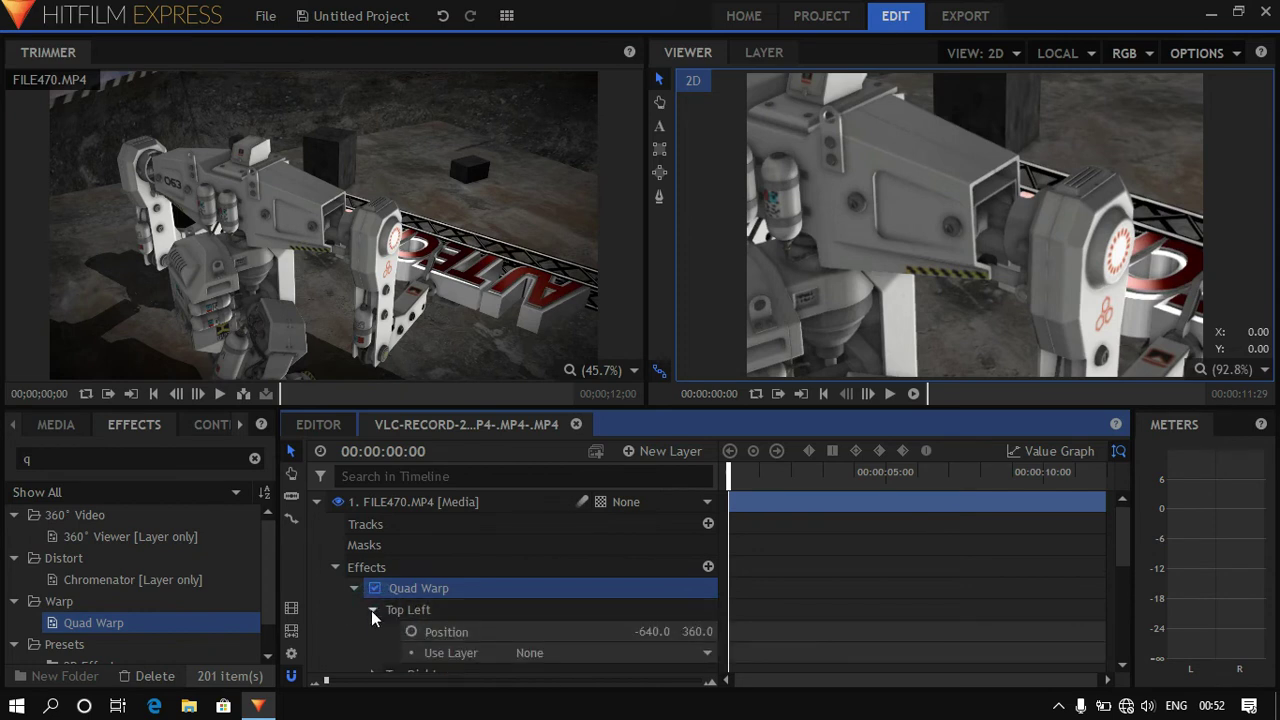
{"action": "left_click", "coordinate": [372, 610]}
{"action": "left_click", "coordinate": [335, 567]}
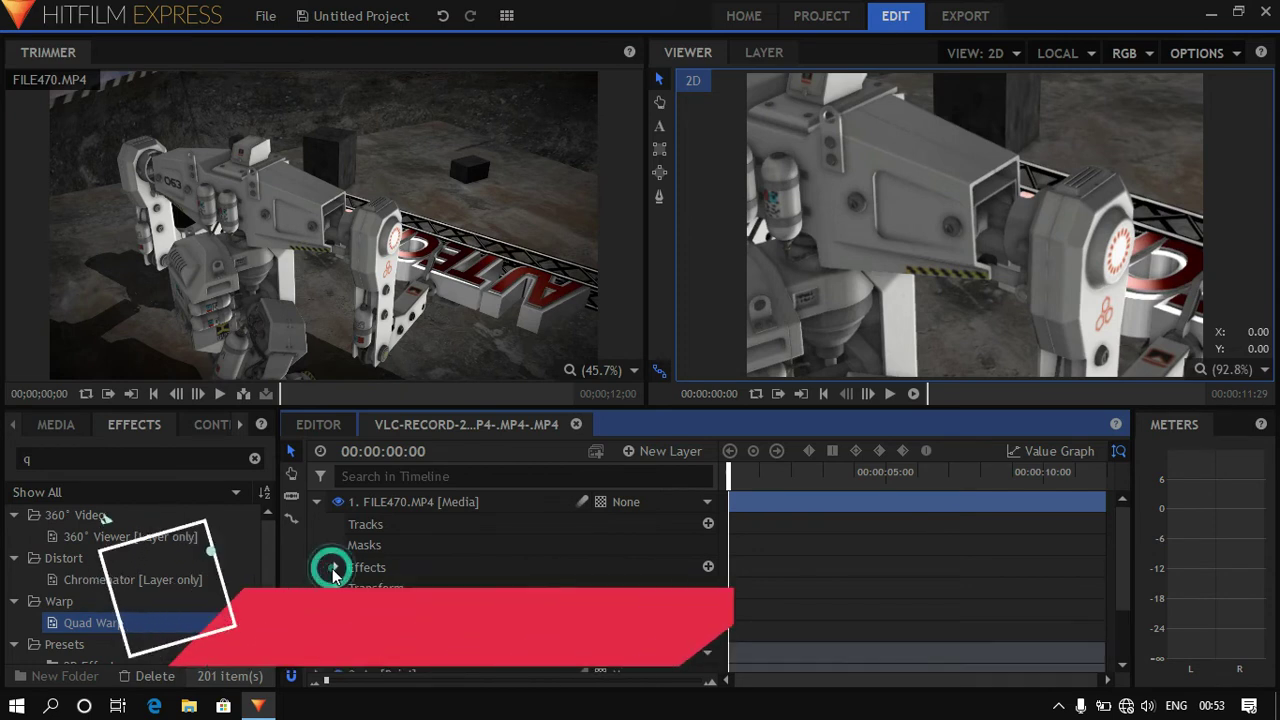
{"action": "left_click", "coordinate": [317, 503]}
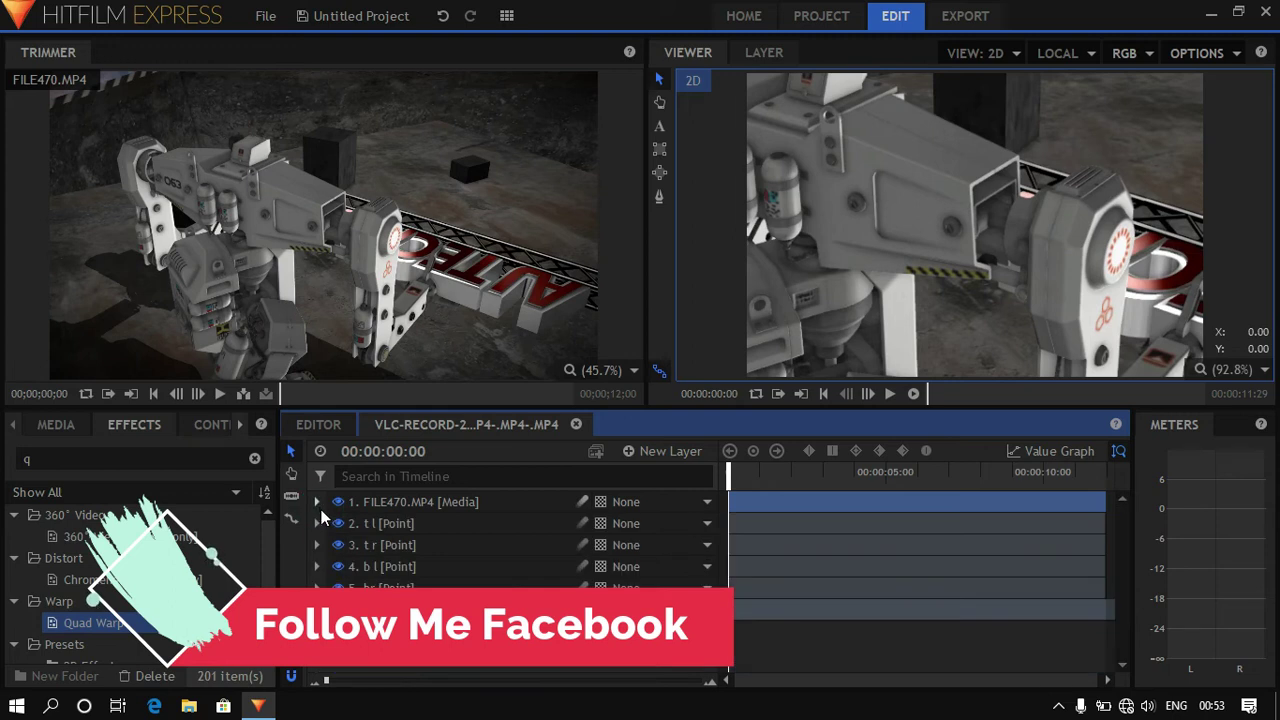
{"action": "left_click", "coordinate": [318, 505]}
{"action": "key", "text": "Delete"}
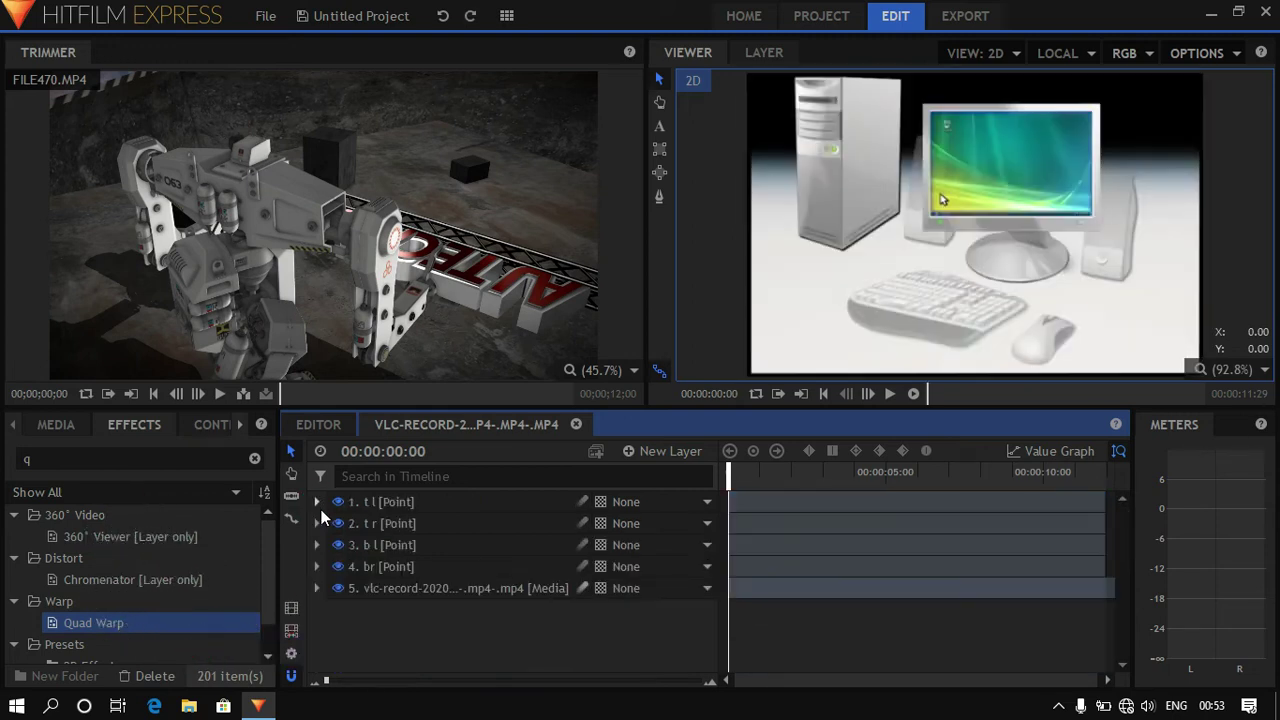
Step: Move the "t l" point onto the upper-left corner of the monitor's screen, aligning it precisely with the inner edge of the frame
{"action": "left_click", "coordinate": [389, 505]}
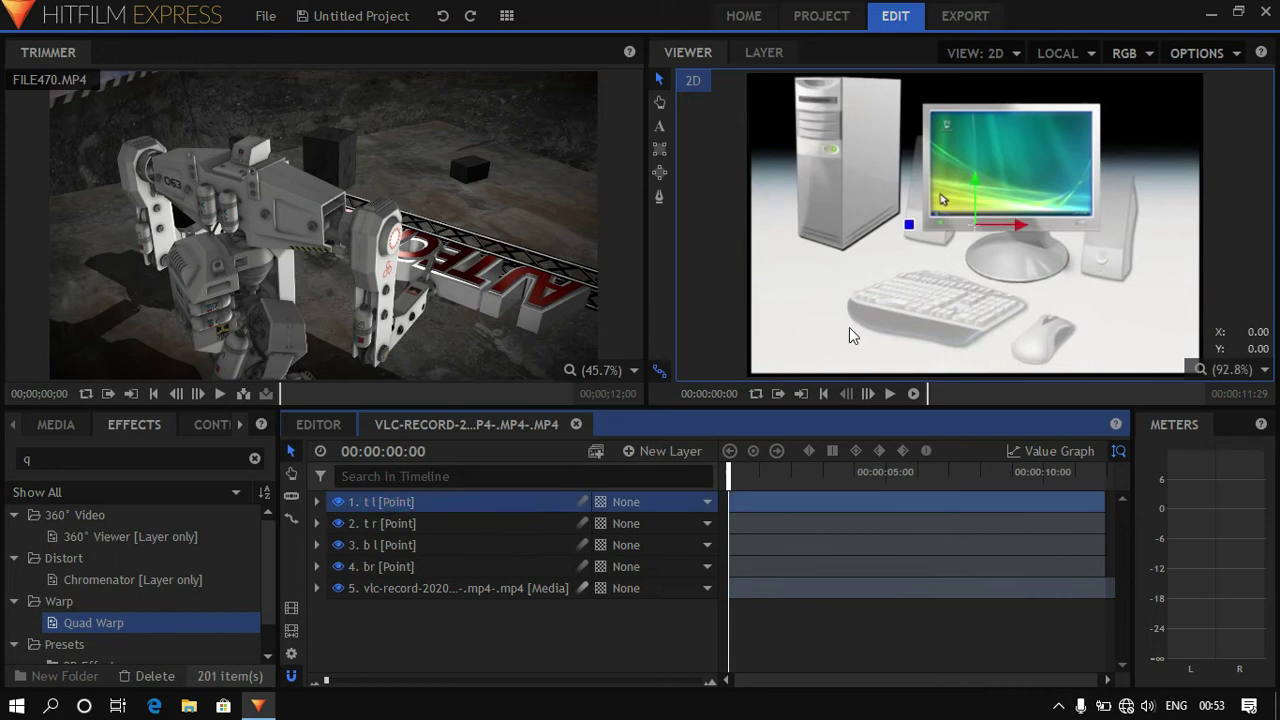
{"action": "left_click", "coordinate": [966, 220]}
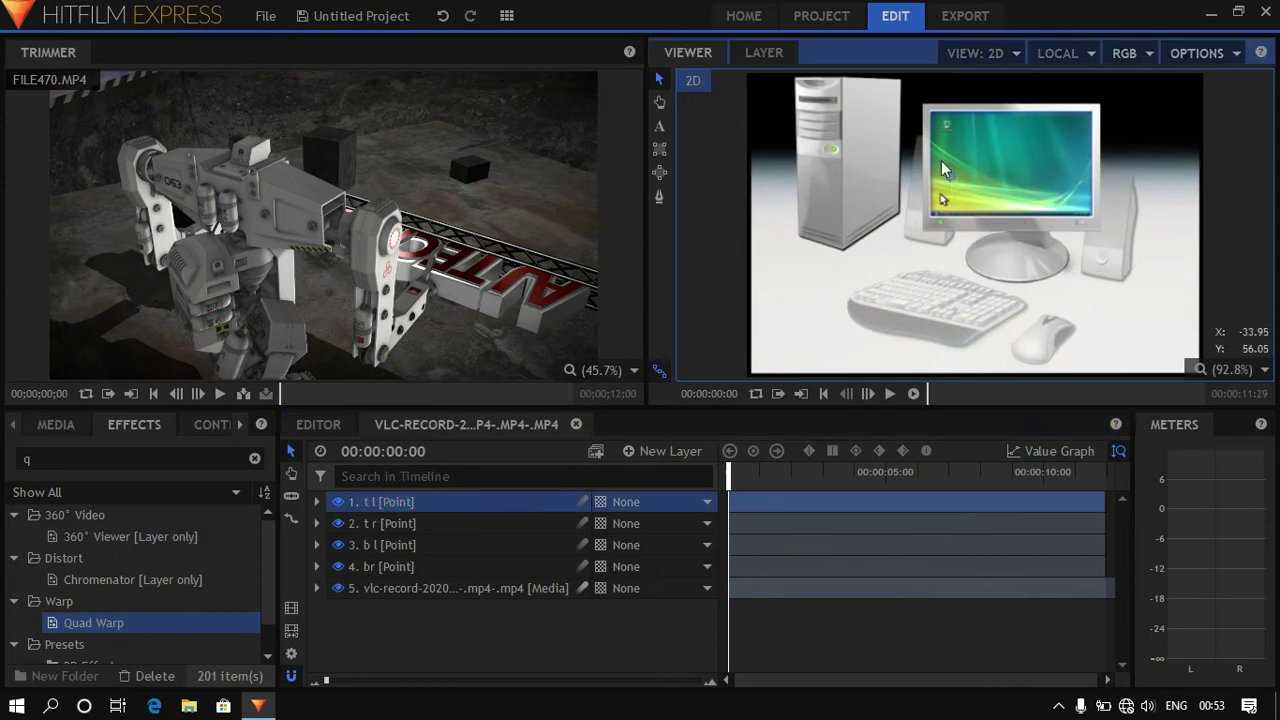
{"action": "left_click", "coordinate": [930, 116]}
{"action": "scroll", "coordinate": [966, 160], "scroll_direction": "up", "scroll_amount": 2}
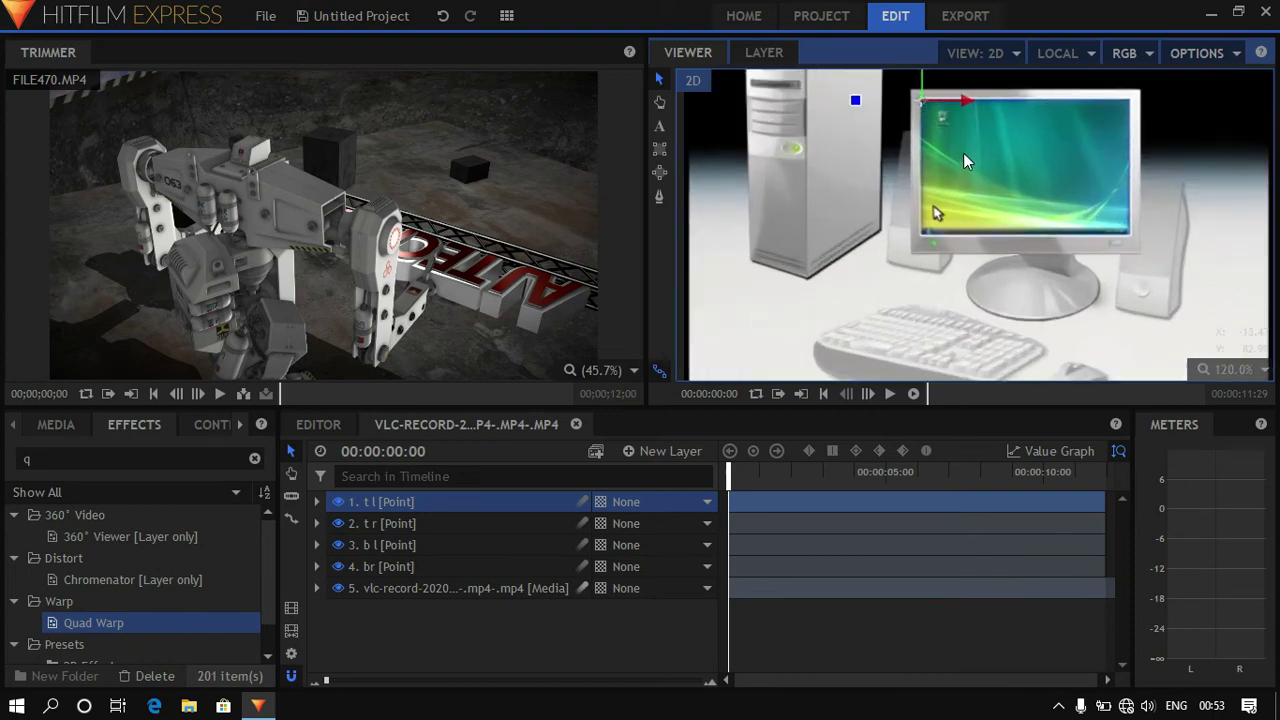
{"action": "scroll", "coordinate": [935, 95], "scroll_direction": "up", "scroll_amount": 5}
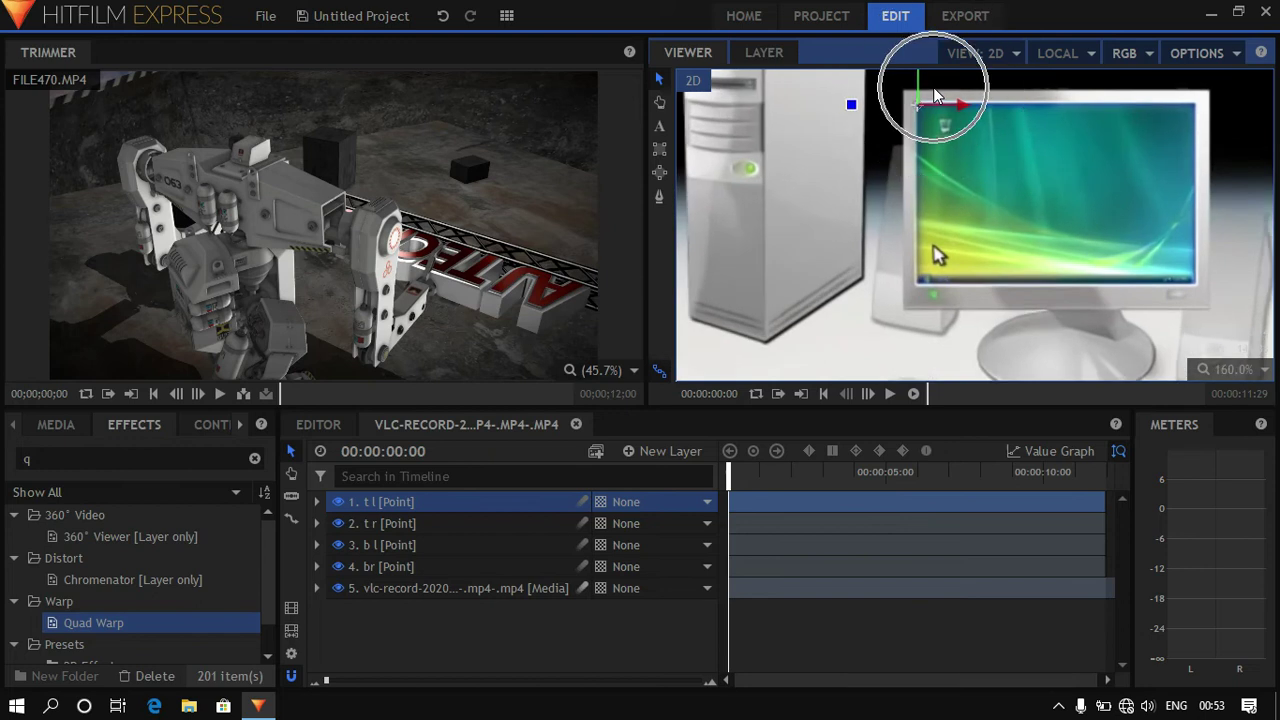
{"action": "scroll", "coordinate": [933, 87], "scroll_direction": "up", "scroll_amount": 2}
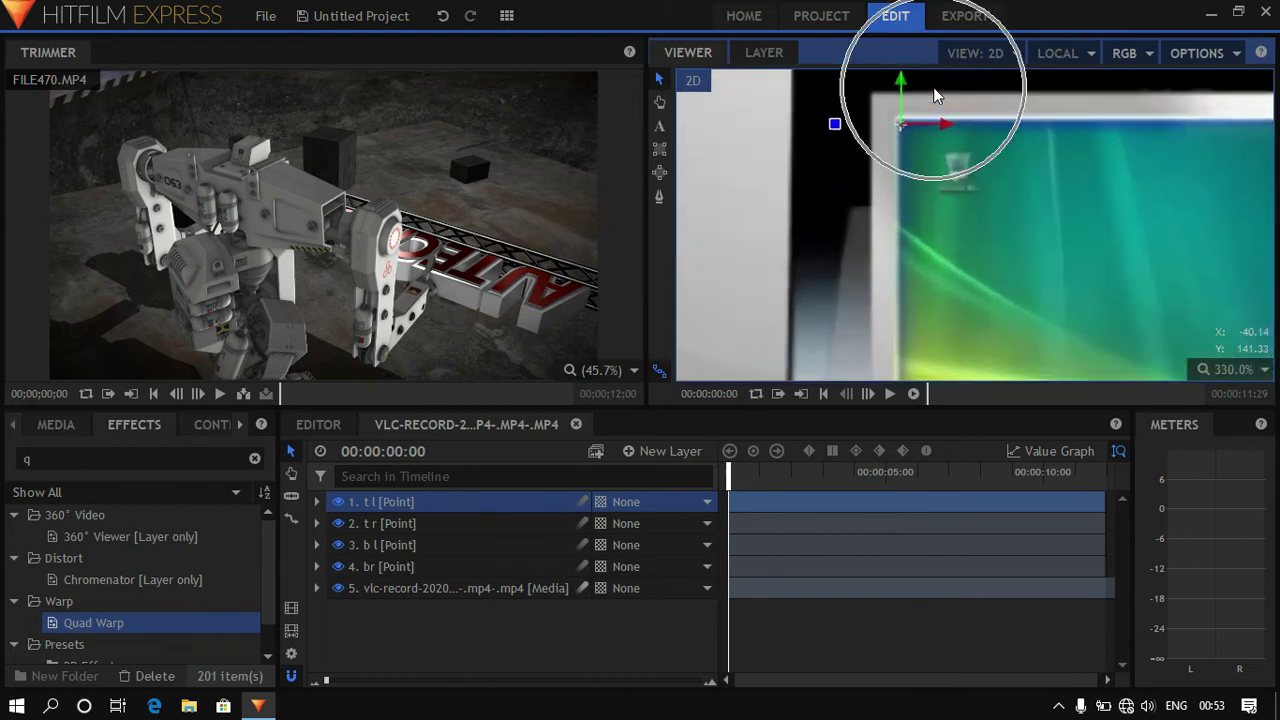
{"action": "scroll", "coordinate": [869, 114], "scroll_direction": "up", "scroll_amount": 2}
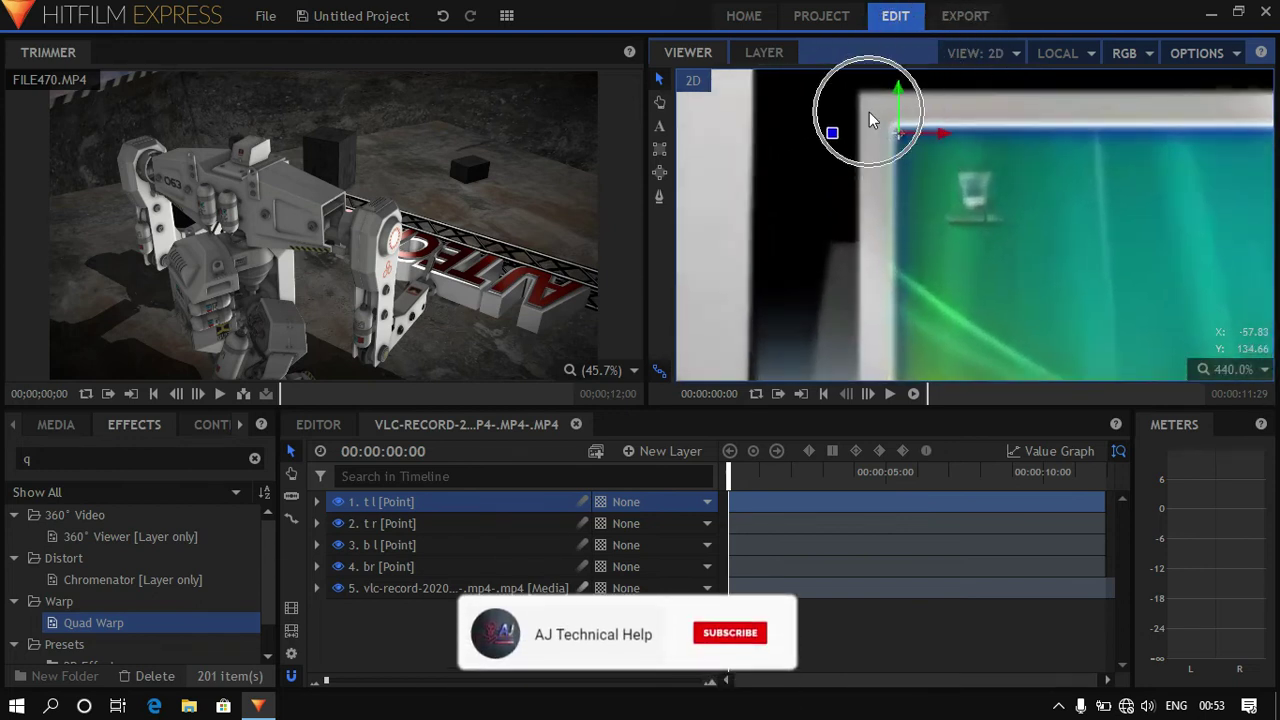
{"action": "scroll", "coordinate": [869, 115], "scroll_direction": "up", "scroll_amount": 2}
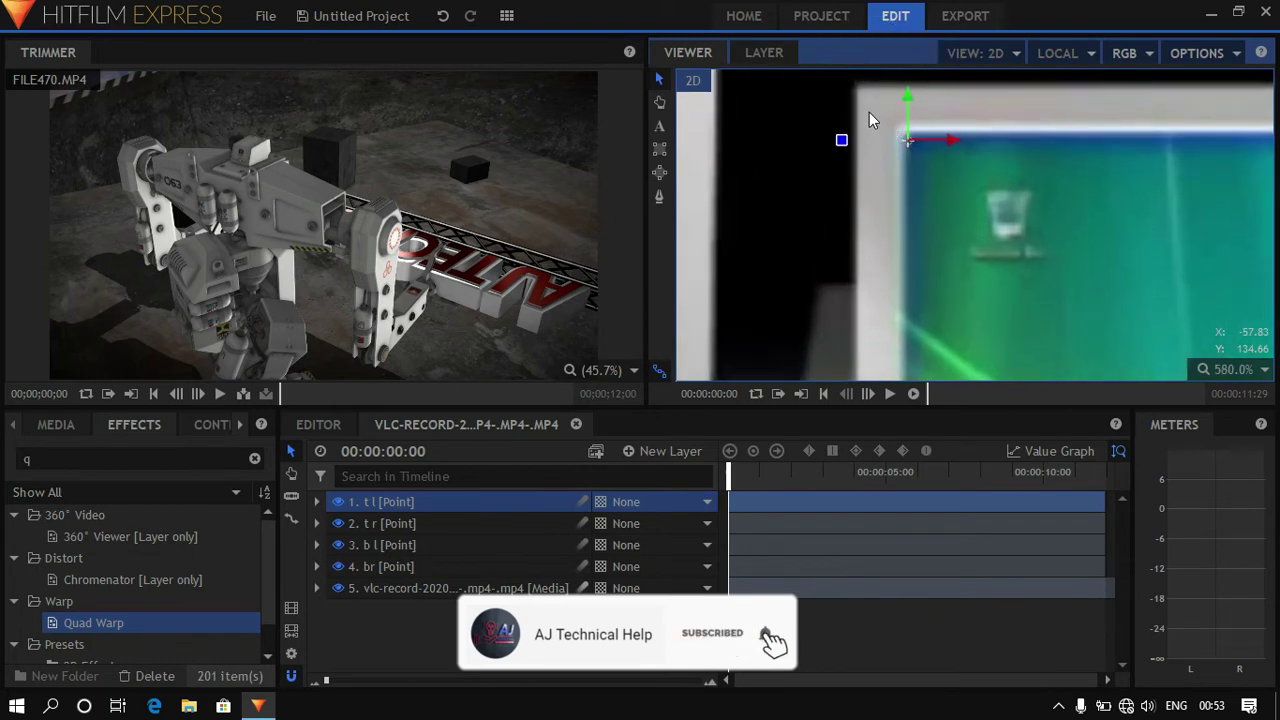
{"action": "left_click", "coordinate": [869, 115]}
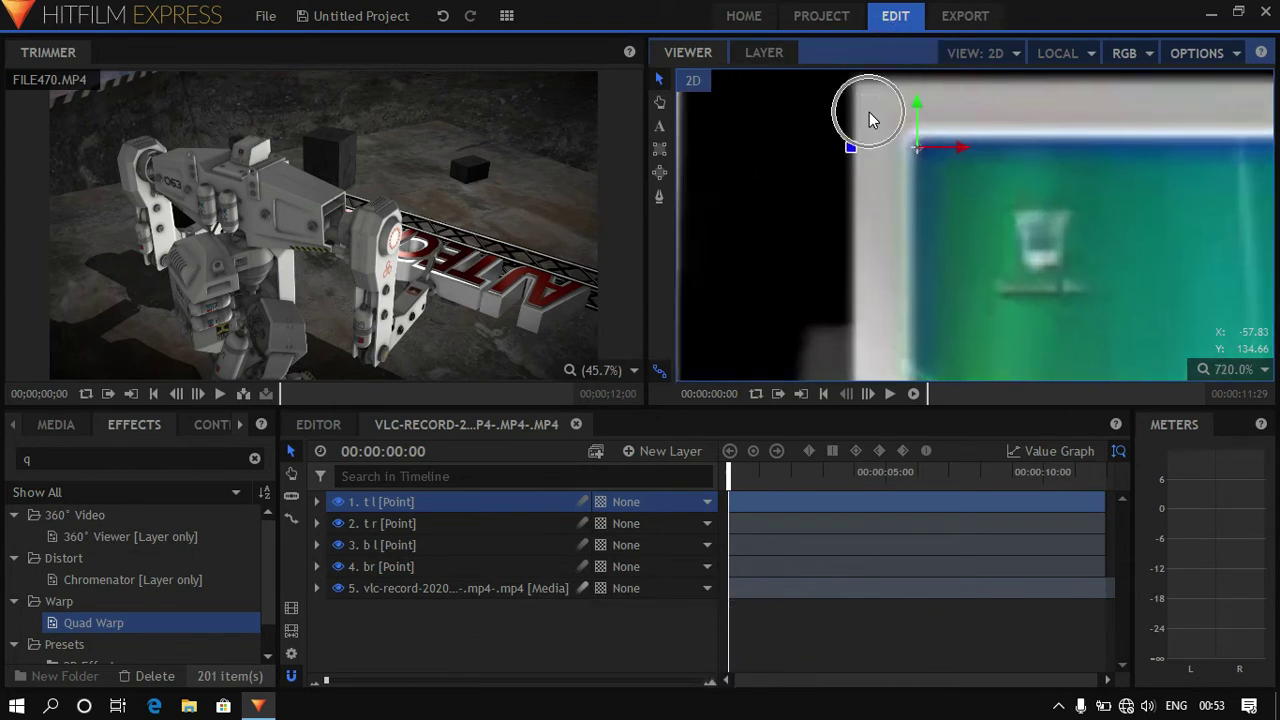
{"action": "left_click", "coordinate": [915, 145]}
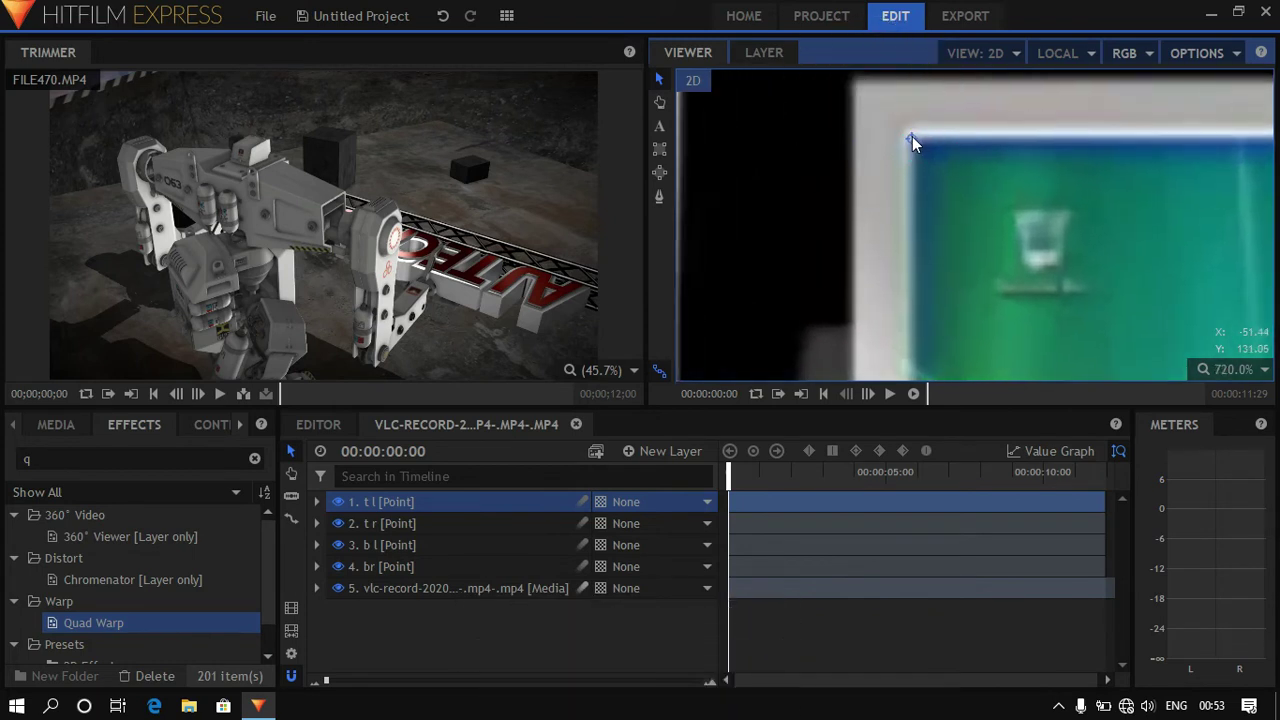
{"action": "left_click", "coordinate": [911, 136]}
Step: Position the "t r", "b l" and "b r" points on the matching remaining corners of the monitor's screen and deselect all layers
{"action": "left_click", "coordinate": [423, 519]}
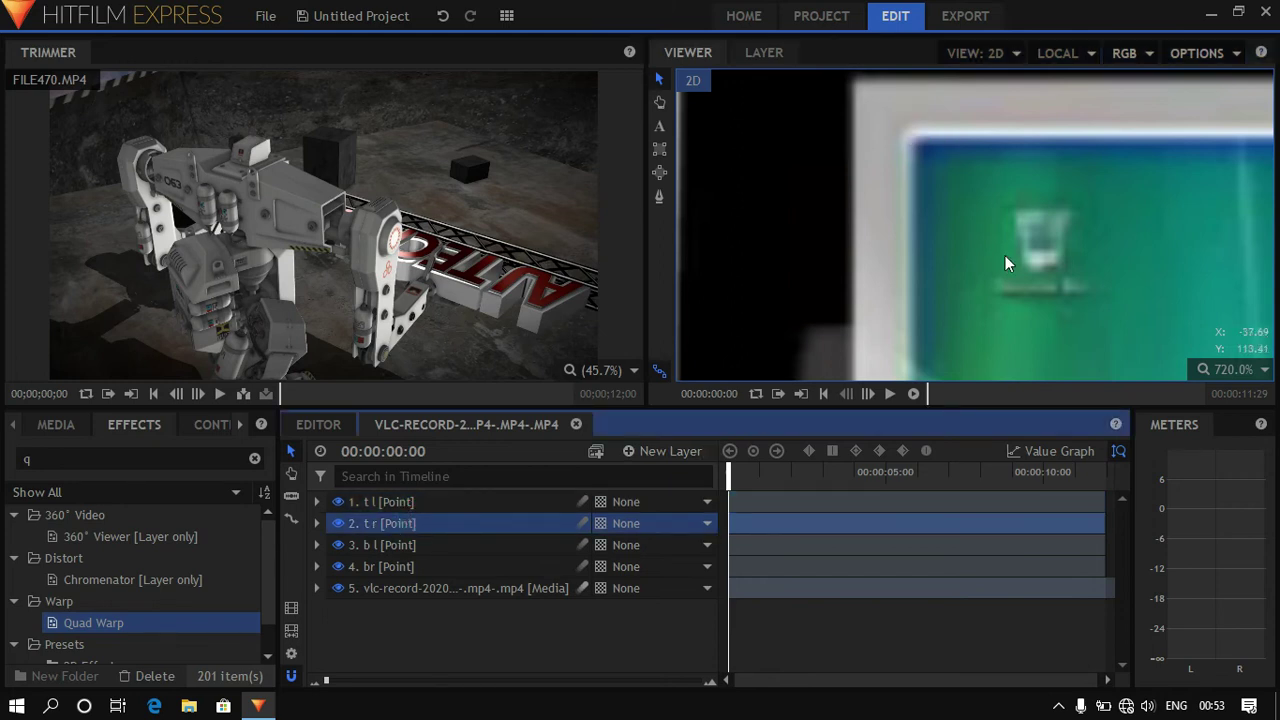
{"action": "scroll", "coordinate": [1005, 260], "scroll_direction": "down", "scroll_amount": 3}
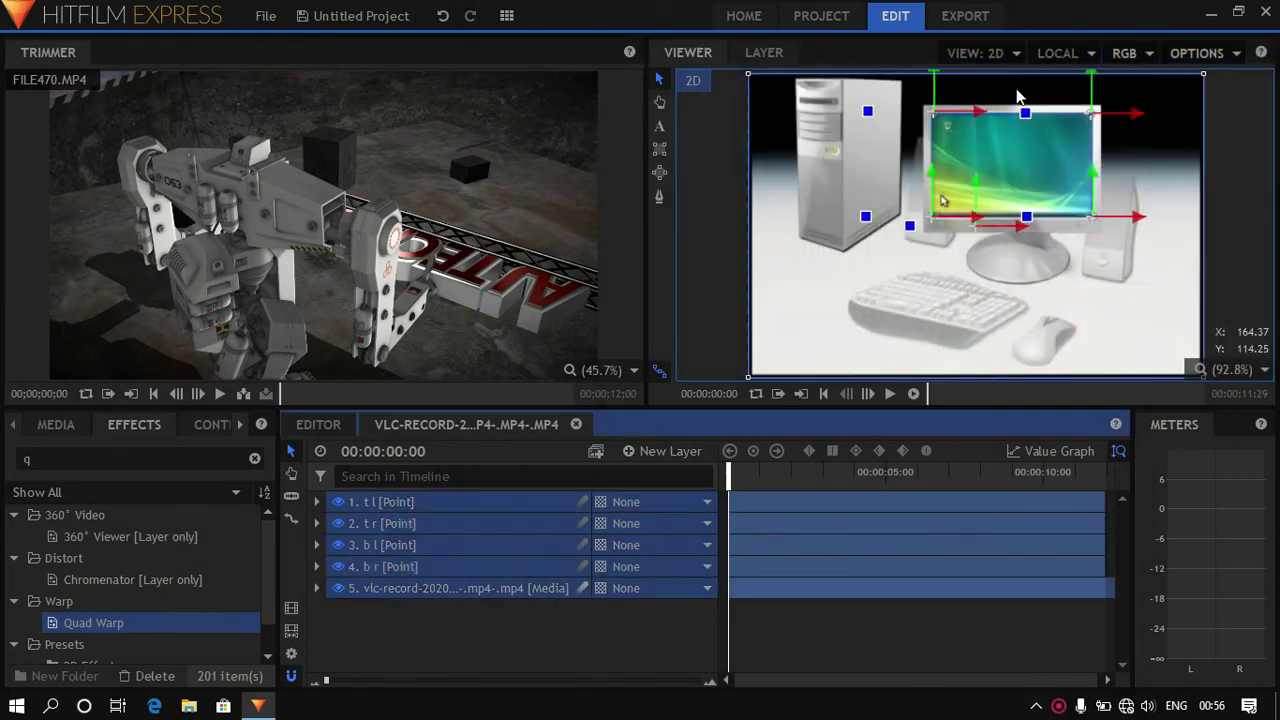
{"action": "left_click", "coordinate": [462, 647]}
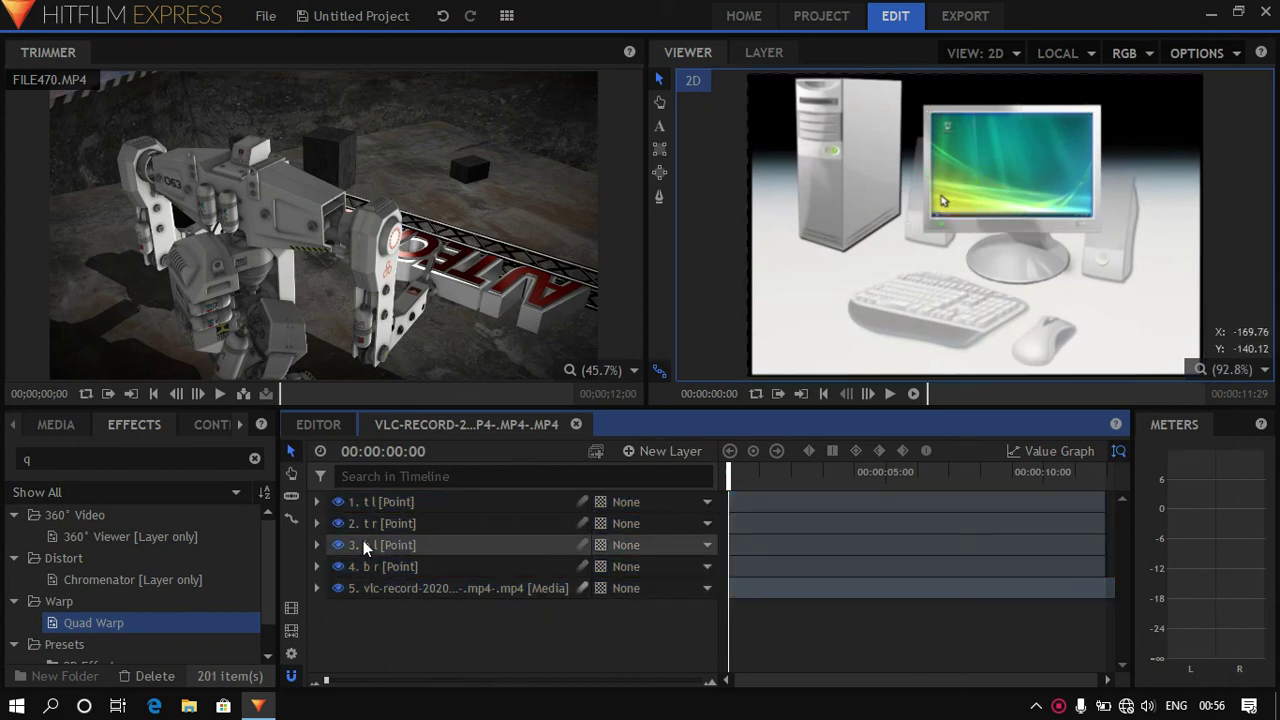
Step: Place FILE470.MP4 above the point layers in the composite shot again and apply the Quad Warp effect to it
{"action": "left_click", "coordinate": [66, 428]}
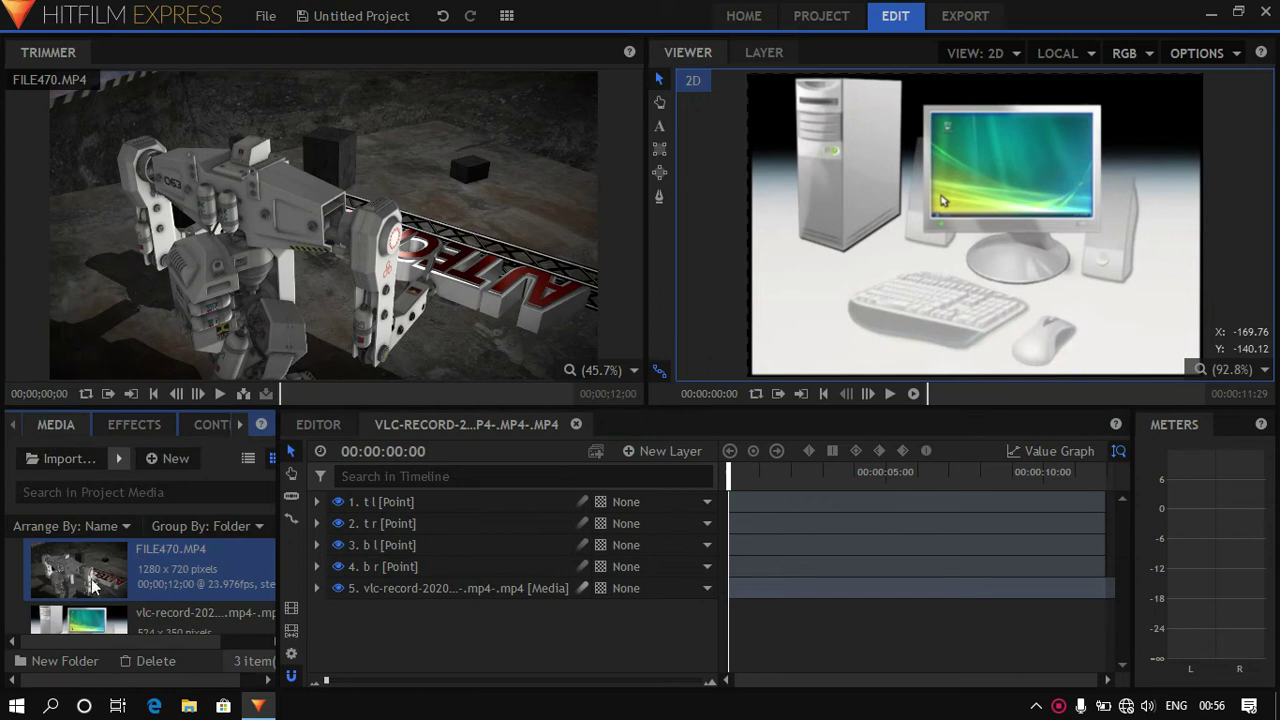
{"action": "left_click_drag", "start_coordinate": [84, 584], "coordinate": [428, 491]}
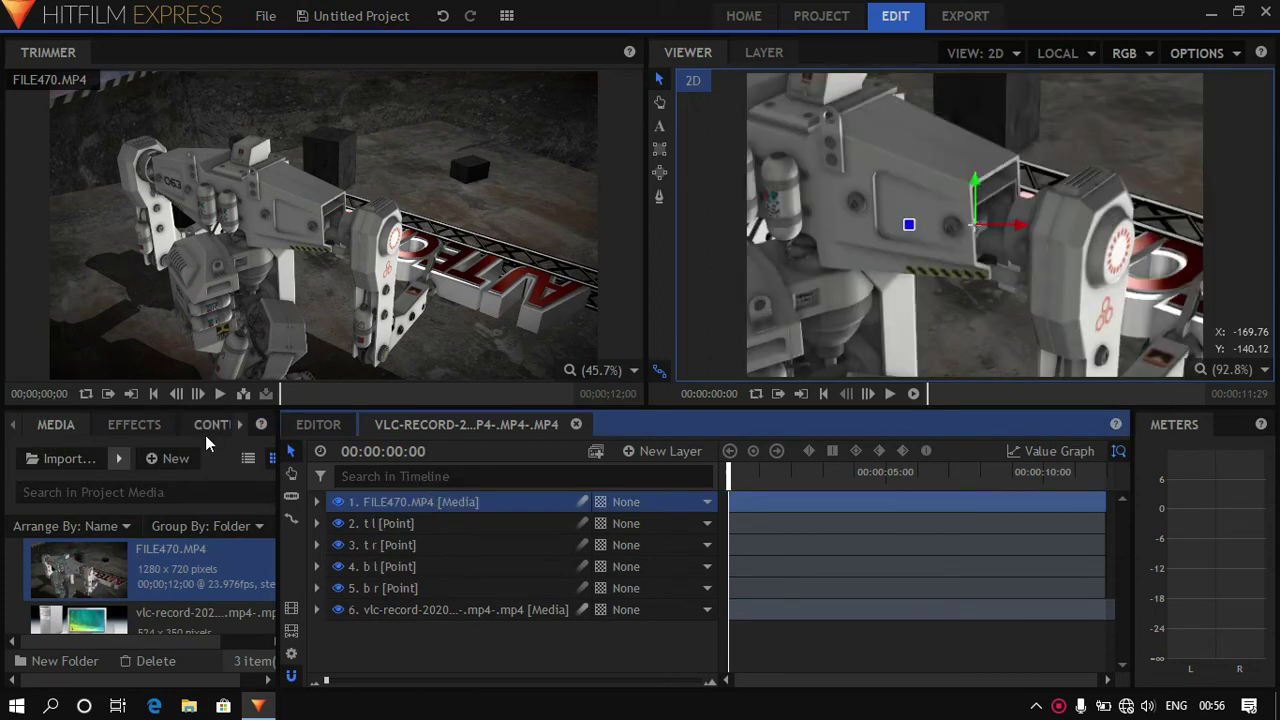
{"action": "left_click", "coordinate": [136, 426]}
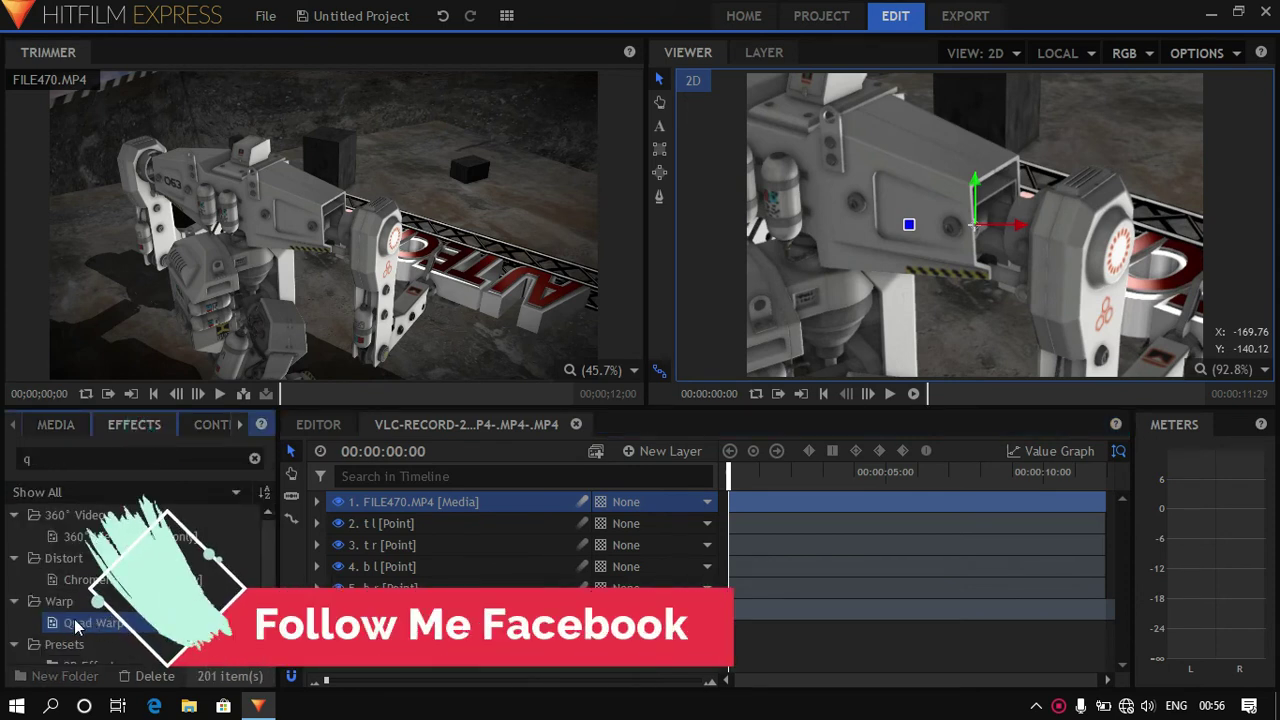
{"action": "left_click_drag", "start_coordinate": [90, 625], "coordinate": [446, 502]}
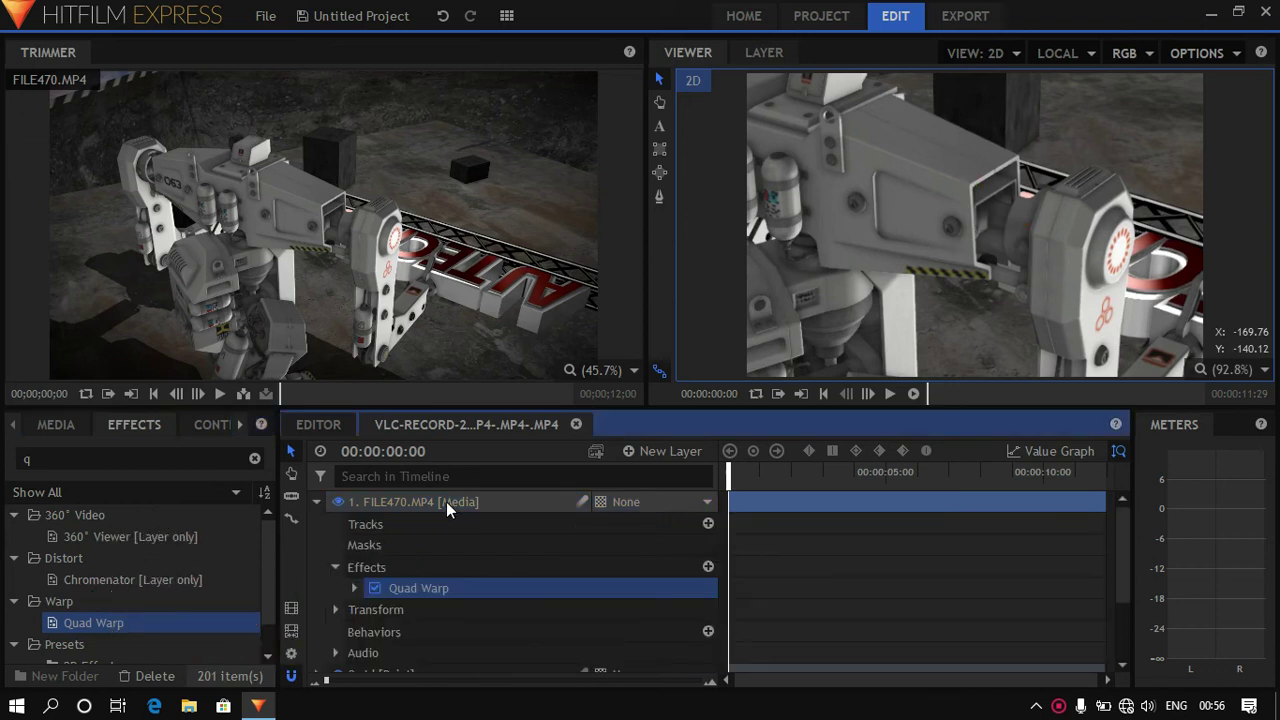
Step: Set the Quad Warp effect's Top Left corner to use the "t l" layer
{"action": "left_click", "coordinate": [354, 589]}
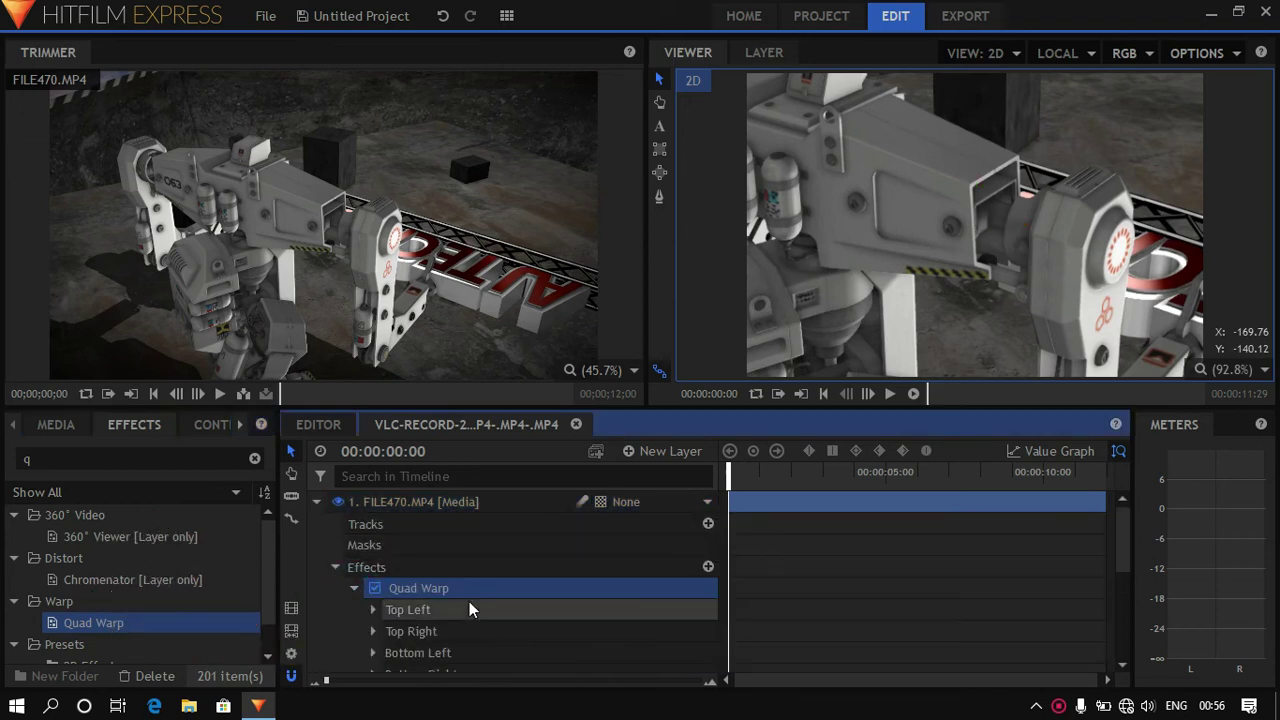
{"action": "left_click", "coordinate": [373, 610]}
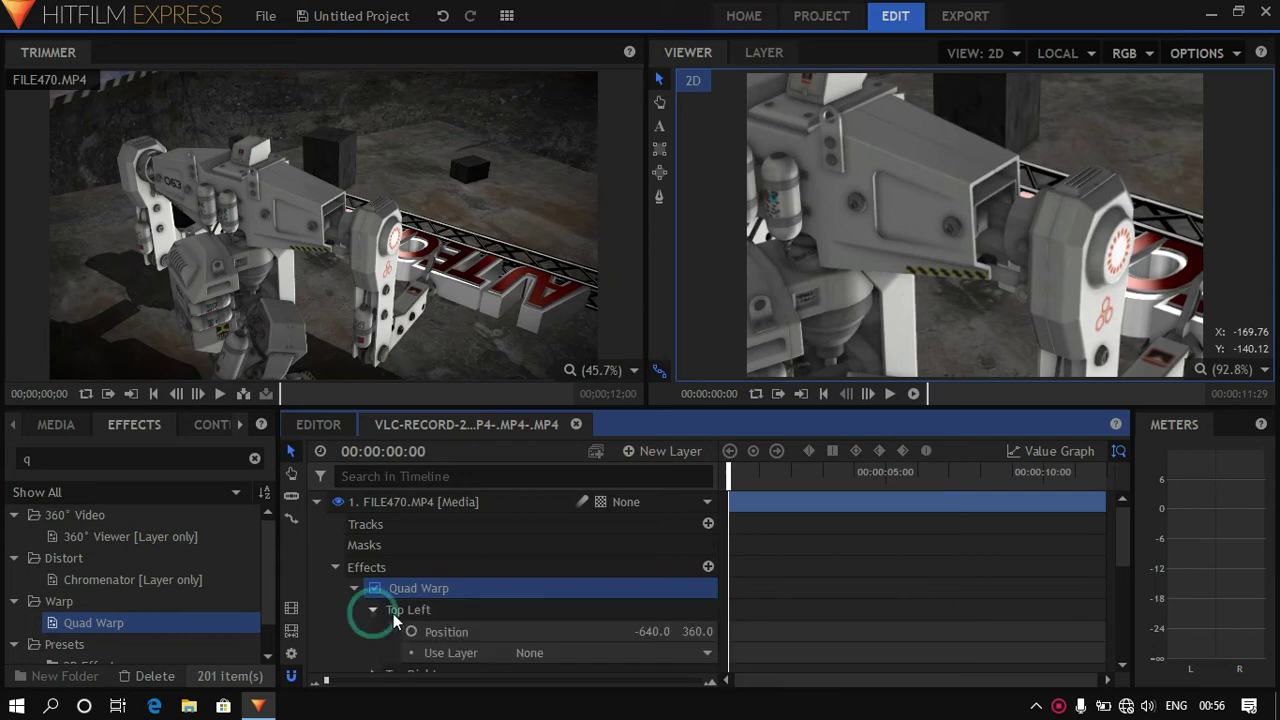
{"action": "left_click", "coordinate": [552, 652]}
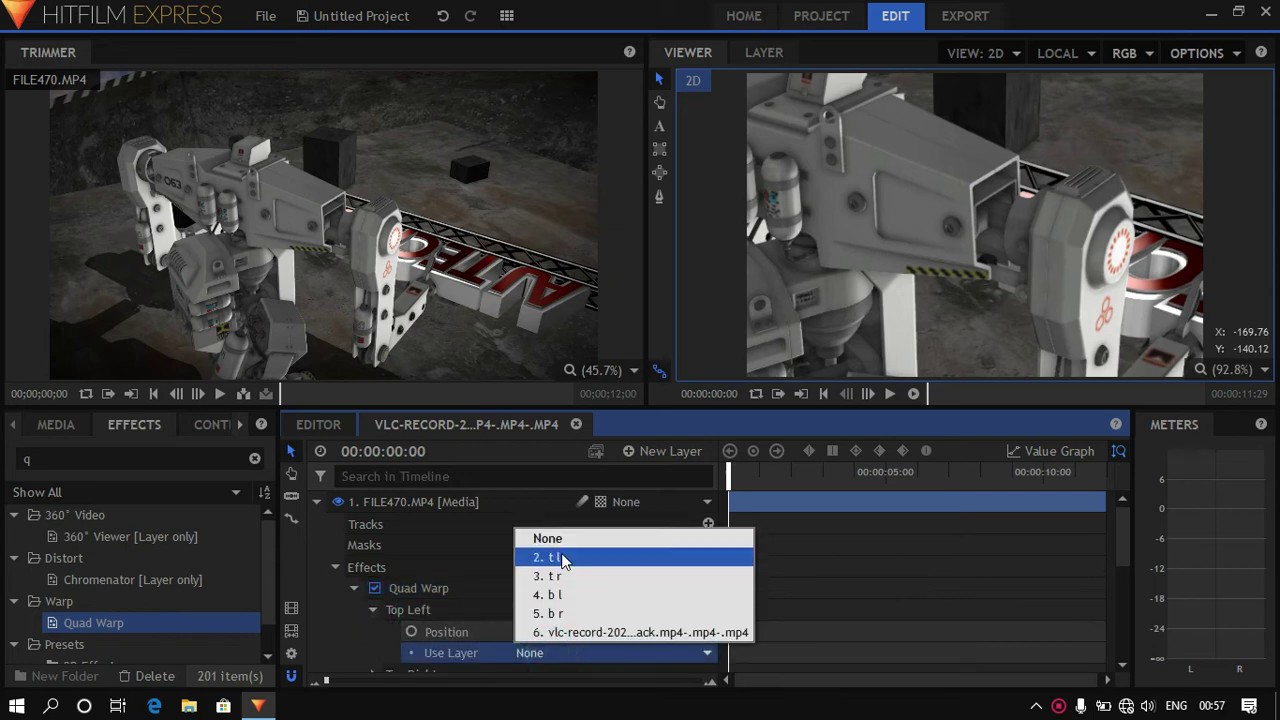
{"action": "left_click", "coordinate": [556, 558]}
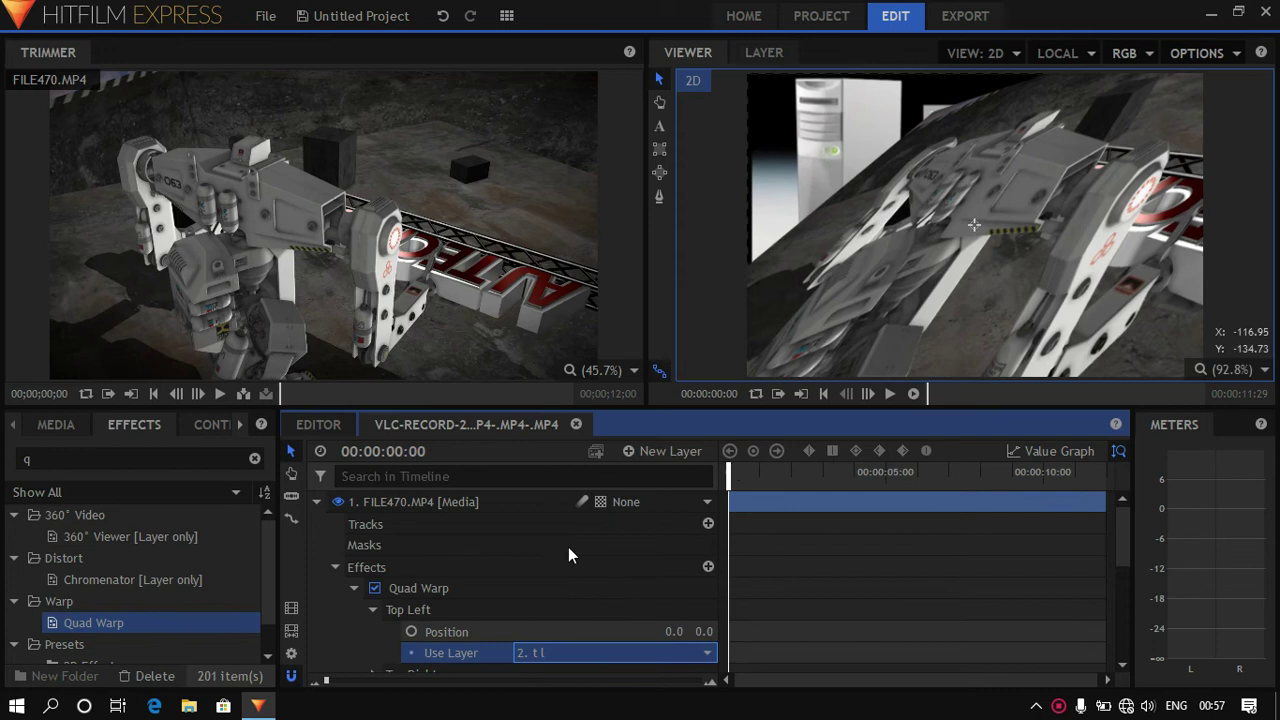
{"action": "left_click", "coordinate": [373, 609]}
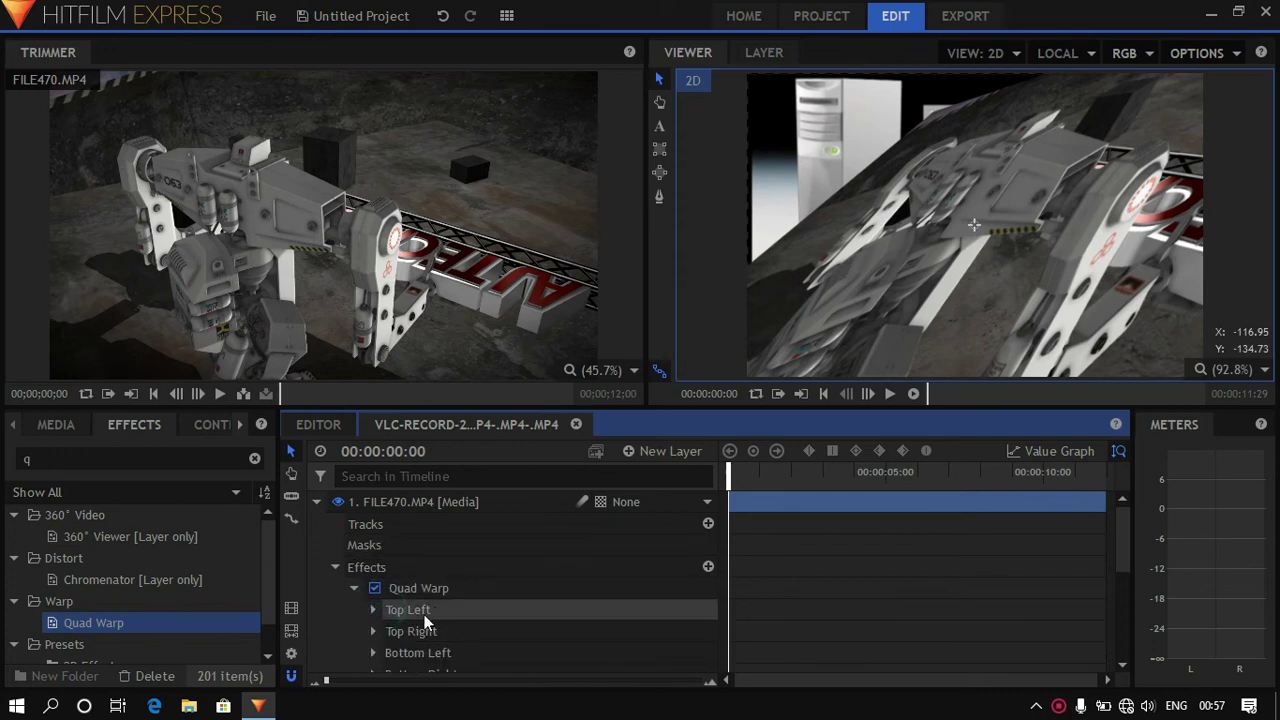
Step: Set the Quad Warp effect's Top Right corner to use the "t r" layer
{"action": "left_click", "coordinate": [372, 631]}
{"action": "scroll", "coordinate": [559, 670], "scroll_direction": "down", "scroll_amount": 3}
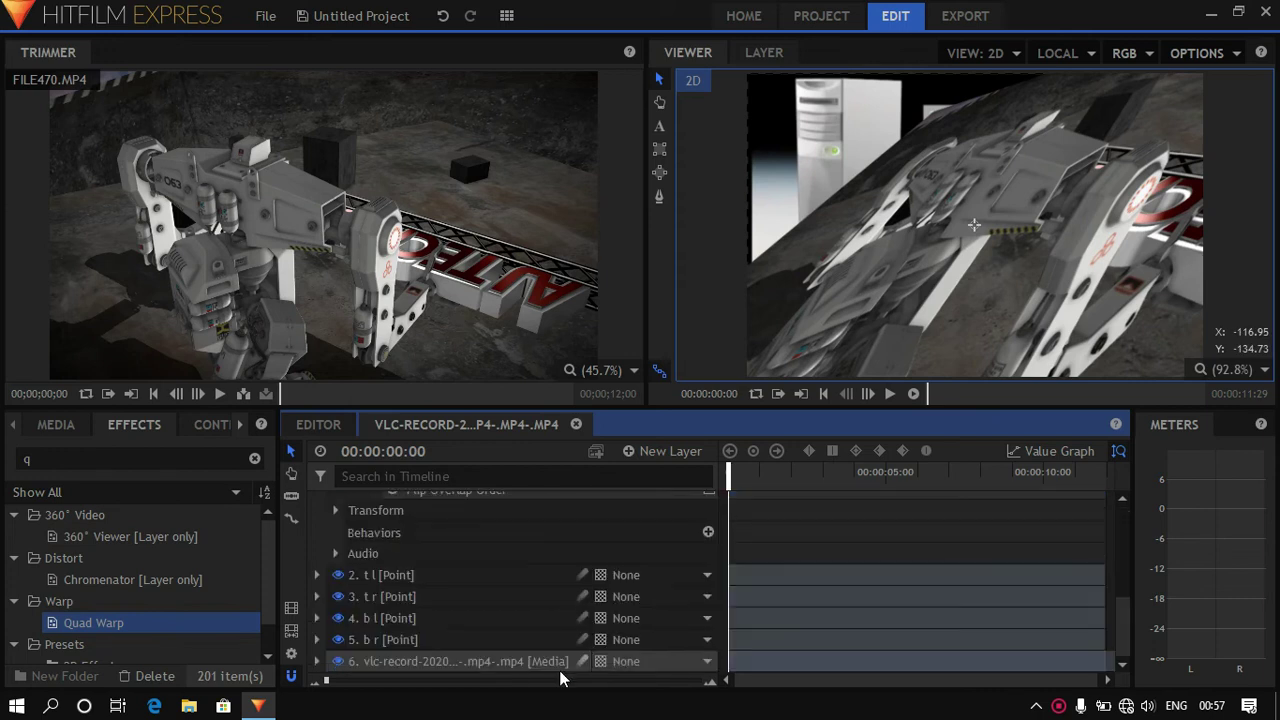
{"action": "scroll", "coordinate": [559, 670], "scroll_direction": "up", "scroll_amount": 3}
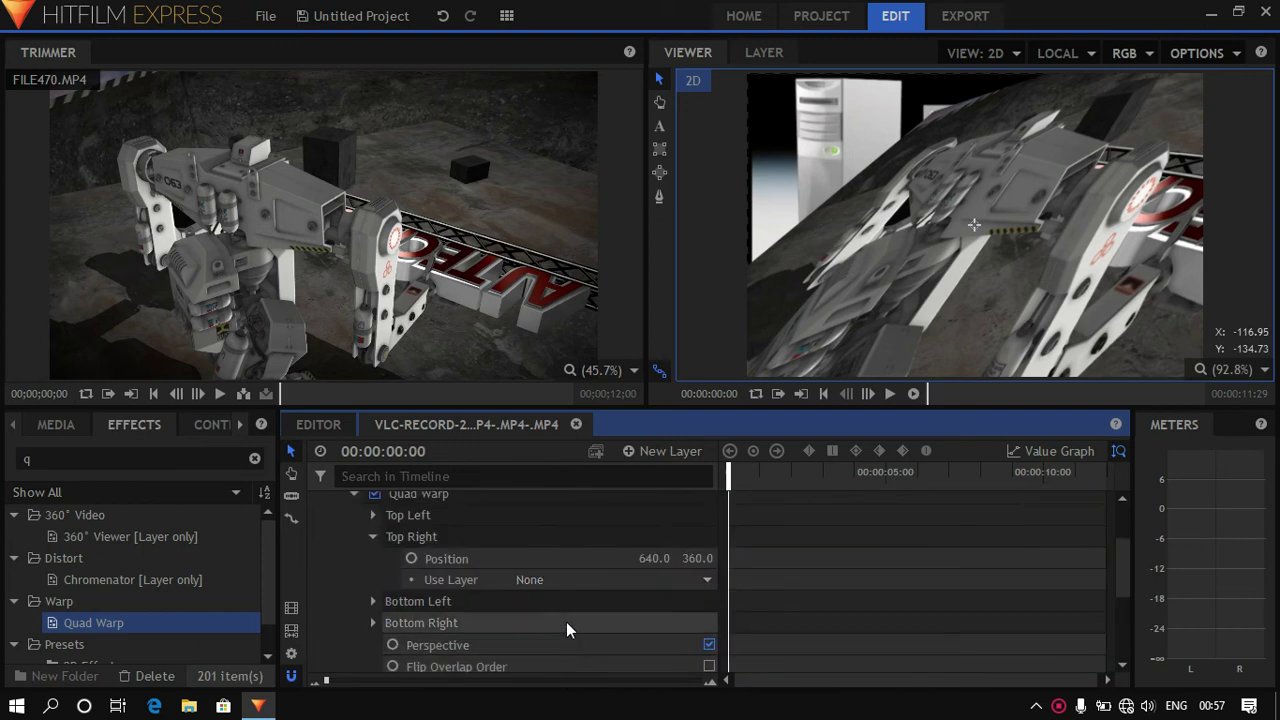
{"action": "left_click", "coordinate": [530, 583]}
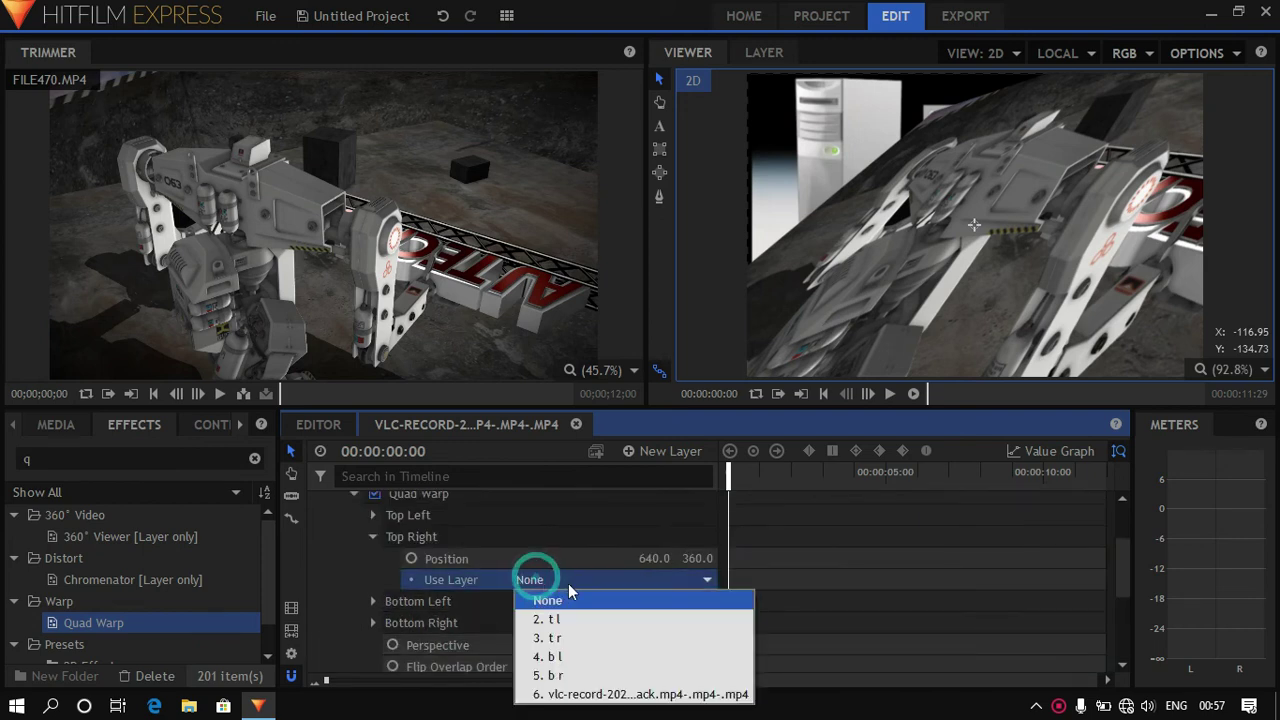
{"action": "left_click", "coordinate": [560, 638]}
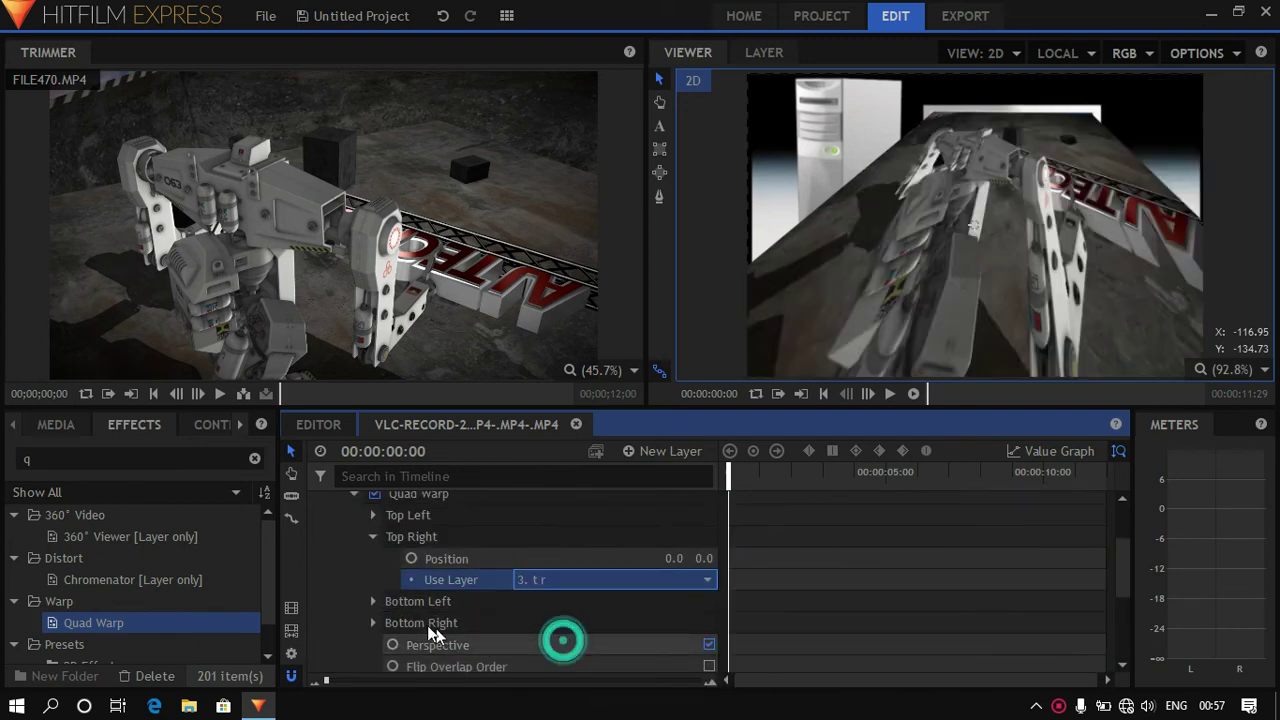
{"action": "left_click", "coordinate": [370, 537]}
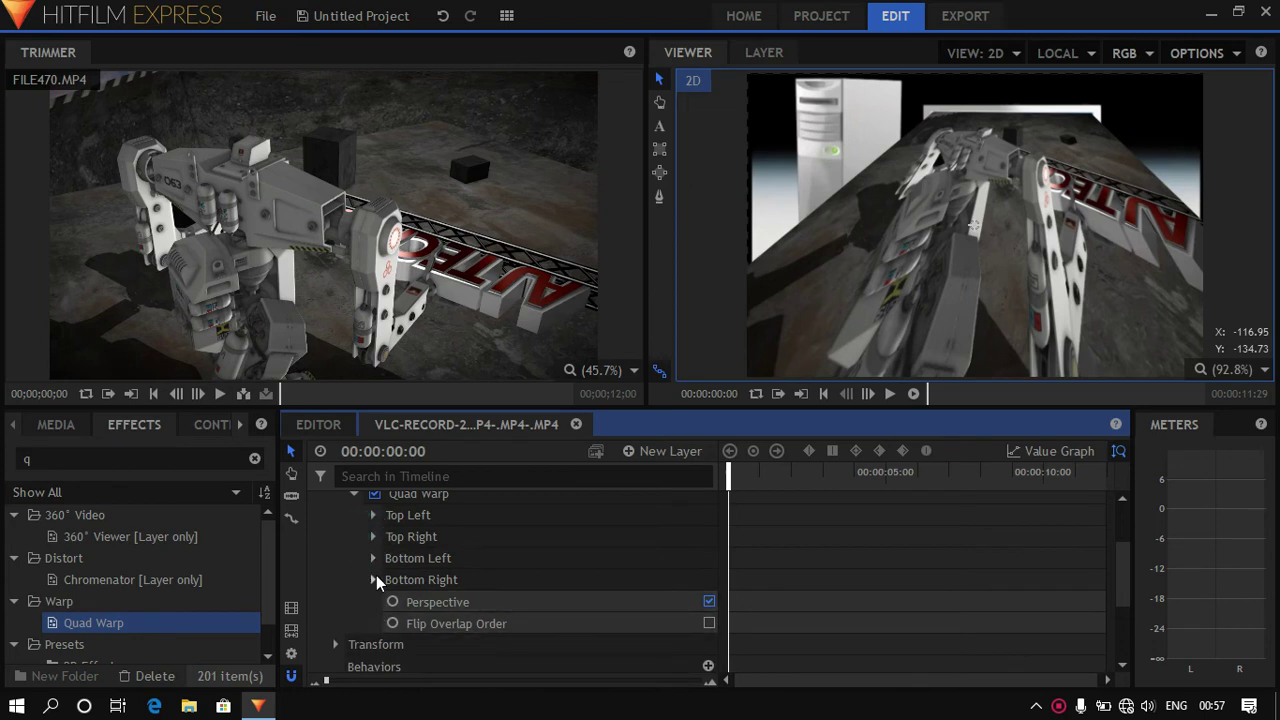
Step: Set the Quad Warp effect's Bottom Right corner to use the "b r" layer
{"action": "left_click", "coordinate": [374, 580]}
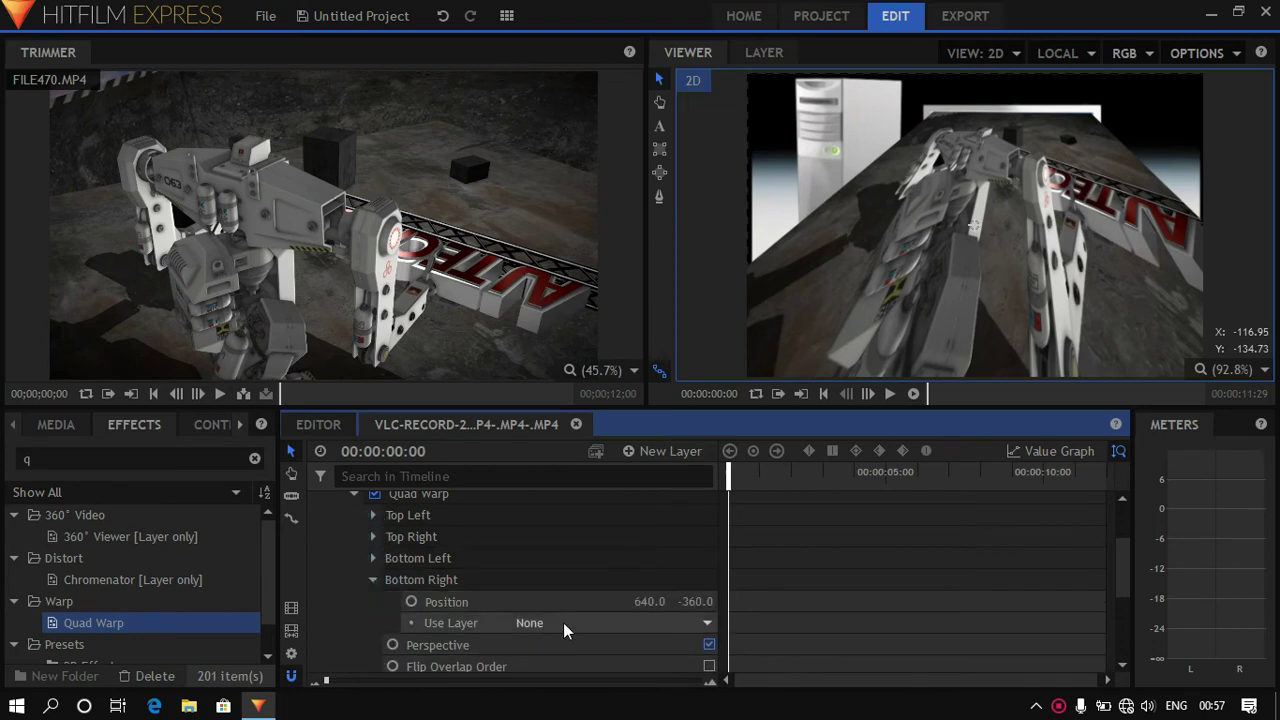
{"action": "left_click", "coordinate": [565, 623]}
{"action": "left_click", "coordinate": [545, 577]}
Step: Set the Quad Warp effect's Bottom Left corner to use the "b l" layer and collapse the FILE470.MP4 layer's properties
{"action": "left_click", "coordinate": [370, 558]}
{"action": "left_click", "coordinate": [560, 602]}
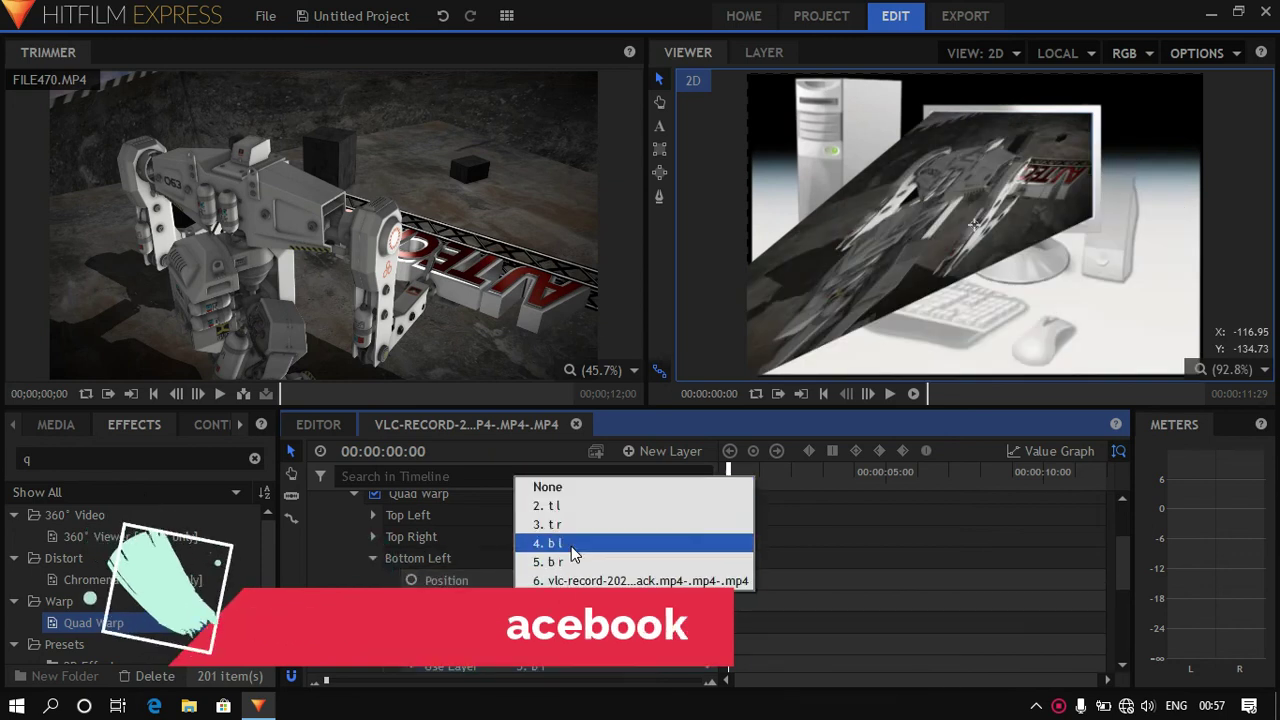
{"action": "left_click", "coordinate": [573, 545]}
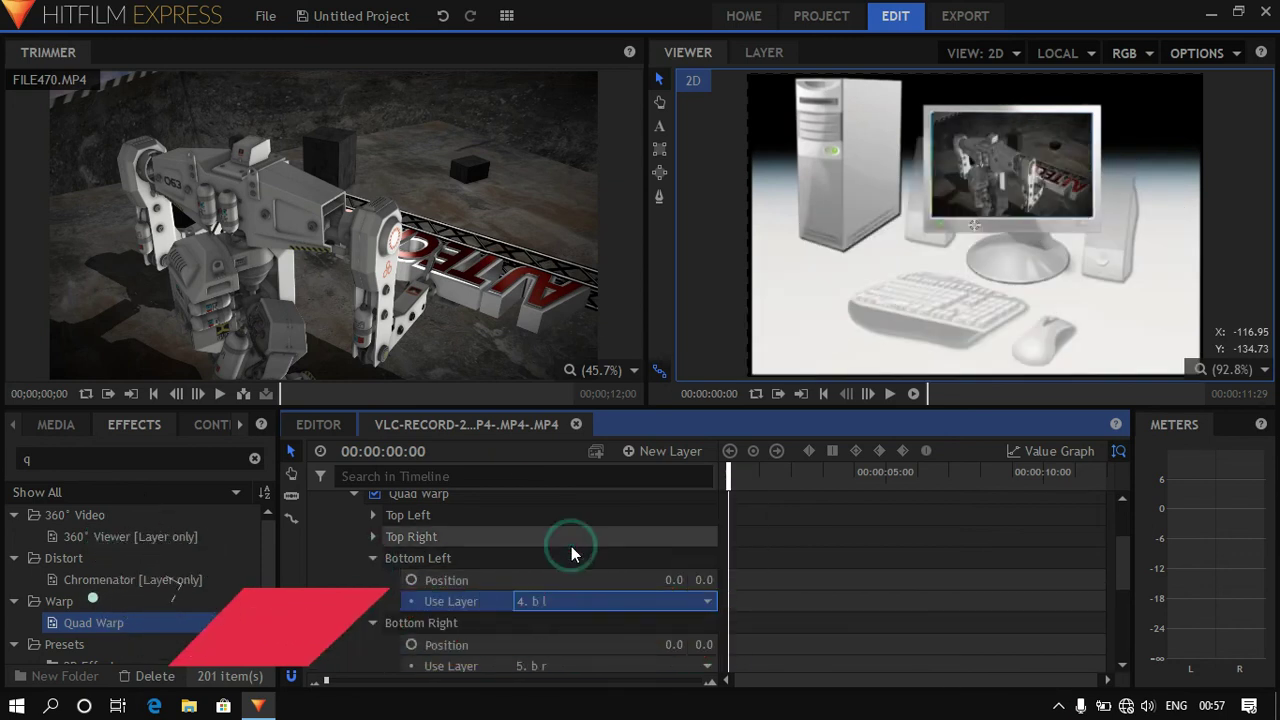
{"action": "left_click", "coordinate": [371, 559]}
{"action": "left_click", "coordinate": [353, 495]}
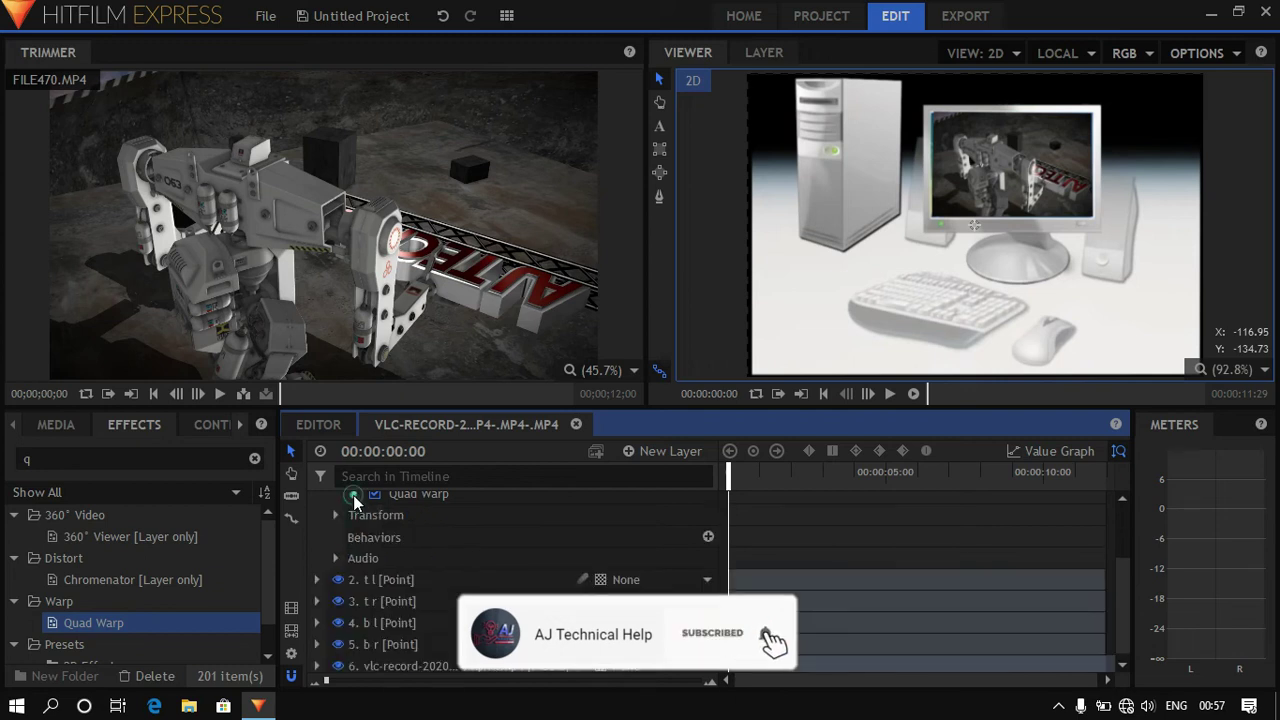
{"action": "scroll", "coordinate": [357, 553], "scroll_direction": "up", "scroll_amount": 2}
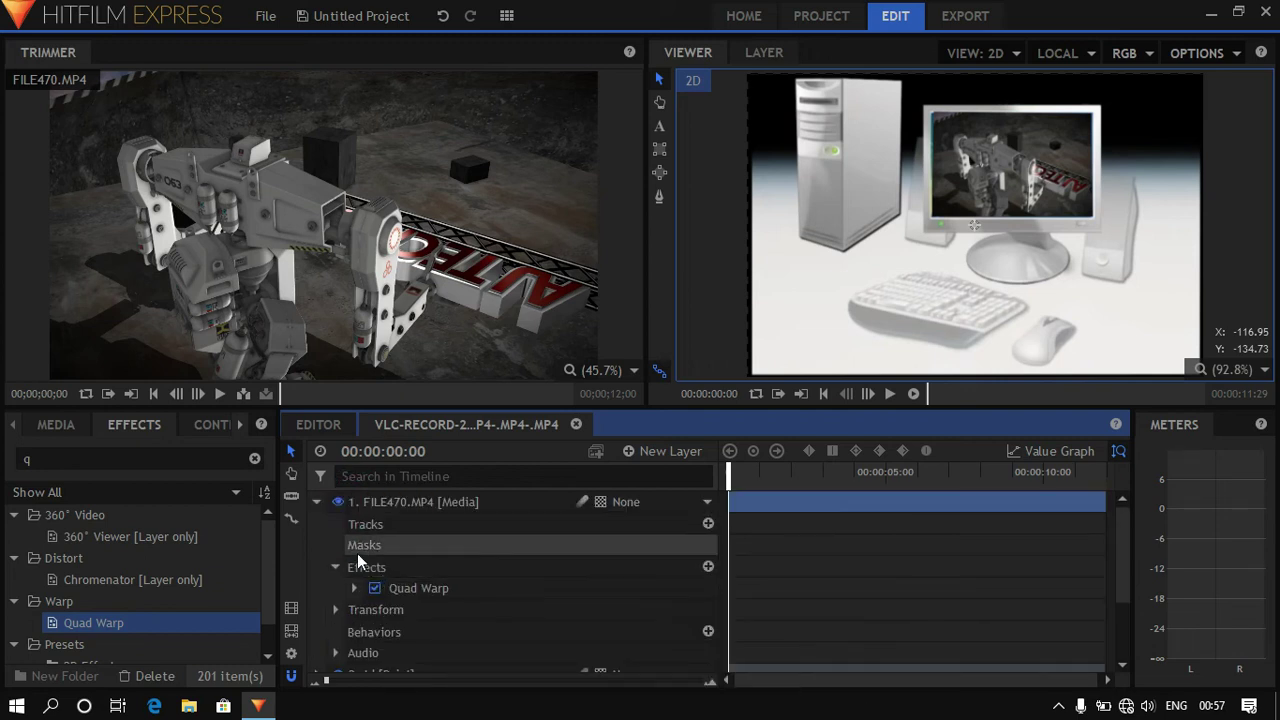
{"action": "left_click", "coordinate": [316, 501]}
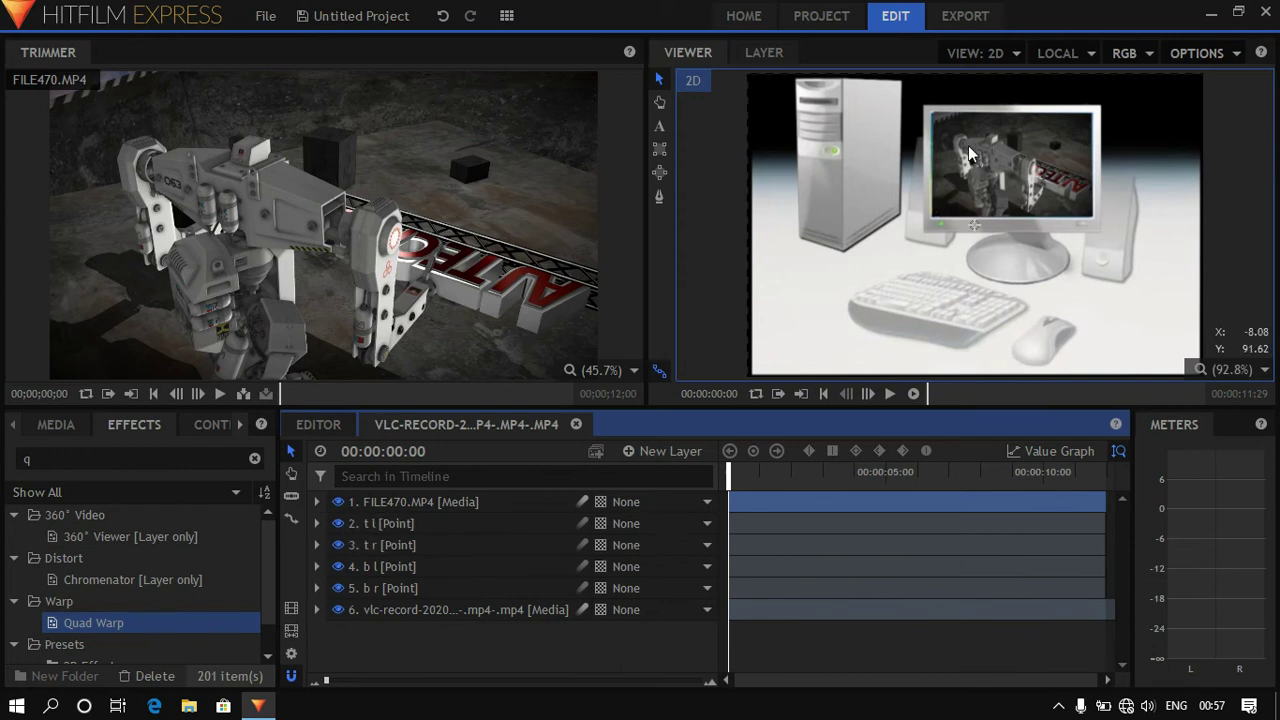
Step: Examine how closely the warped FILE470.MP4 clip fits the edges of the monitor's screen
{"action": "scroll", "coordinate": [979, 129], "scroll_direction": "up", "scroll_amount": 4}
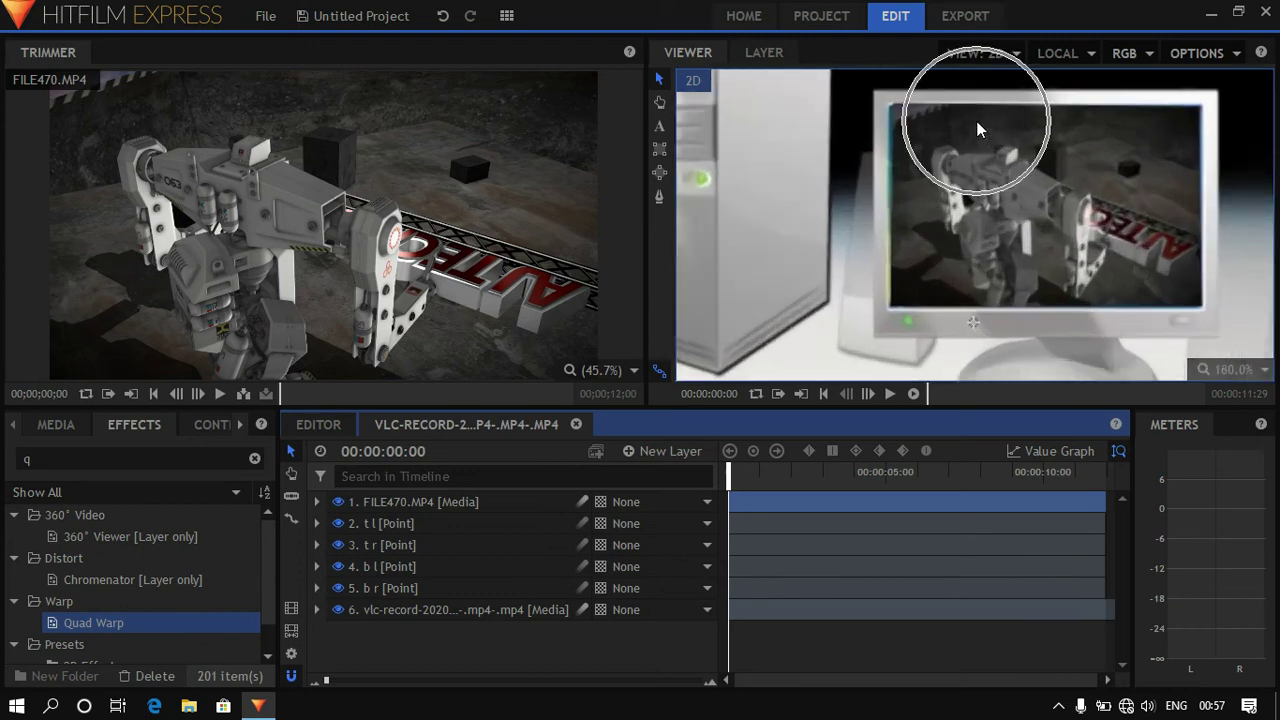
{"action": "scroll", "coordinate": [979, 129], "scroll_direction": "up", "scroll_amount": 1}
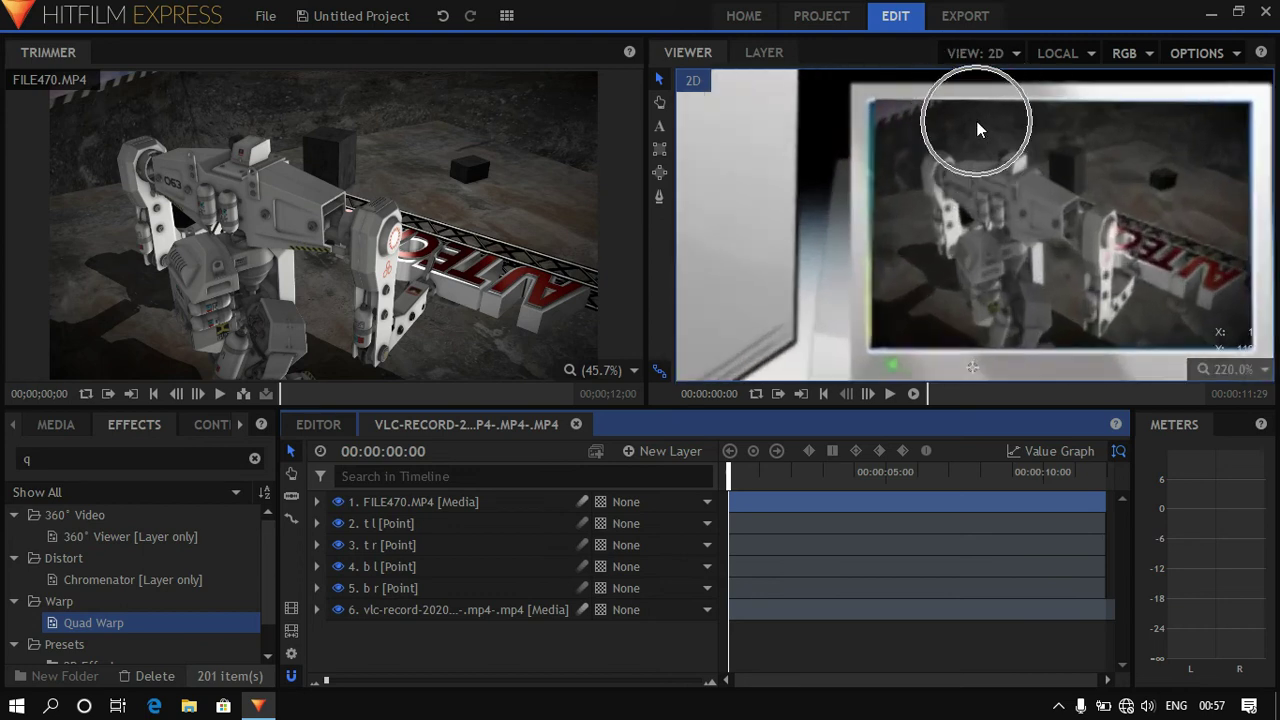
{"action": "left_click", "coordinate": [879, 118]}
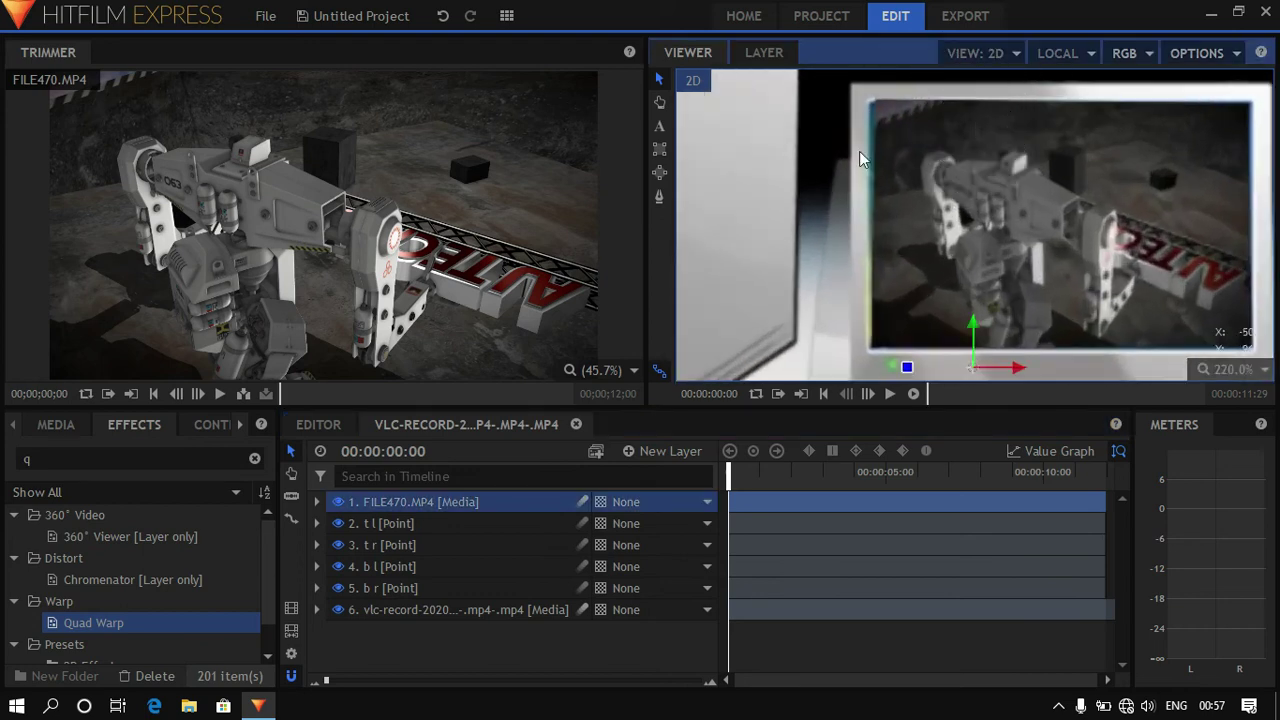
Step: Nudge the "t l" point layer onto the exact top-left corner of the monitor's screen
{"action": "left_click", "coordinate": [423, 527]}
{"action": "left_click_drag", "start_coordinate": [875, 107], "coordinate": [870, 105]}
{"action": "left_click", "coordinate": [869, 99]}
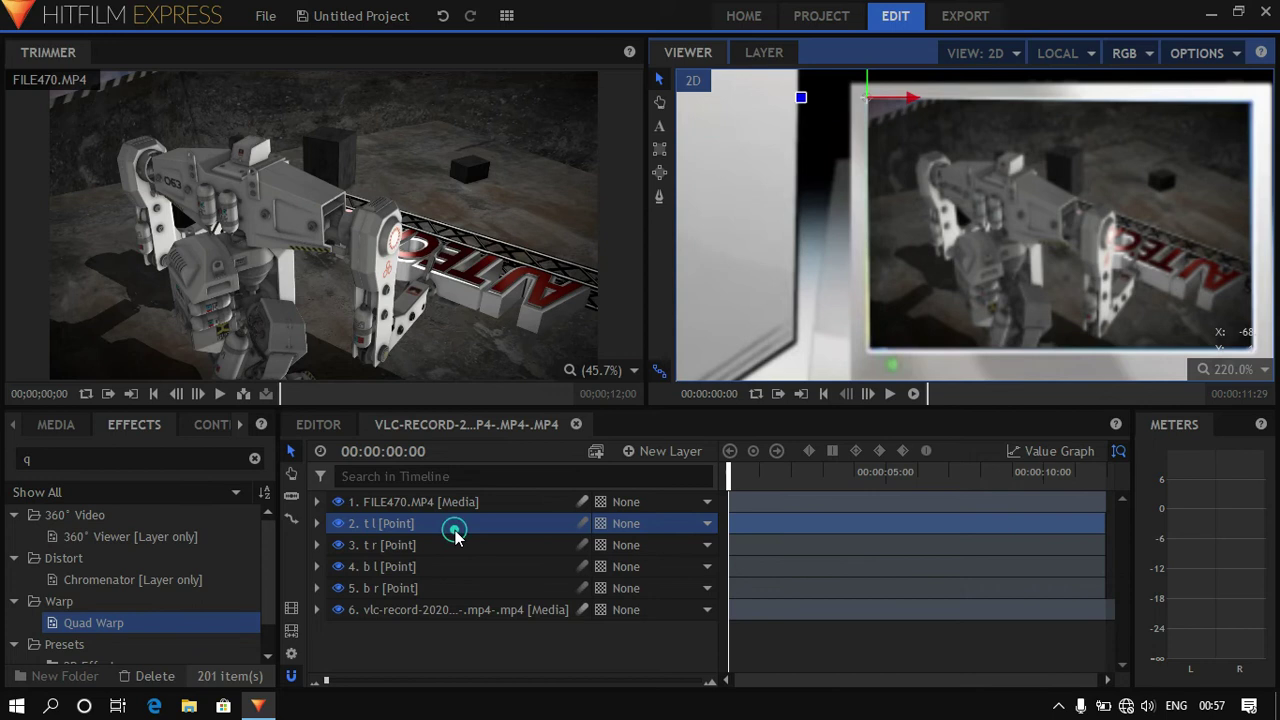
Step: Nudge the "t r" and "b r" point layers onto the monitor screen's right-hand corners and select the "b l" point layer
{"action": "left_click", "coordinate": [436, 545]}
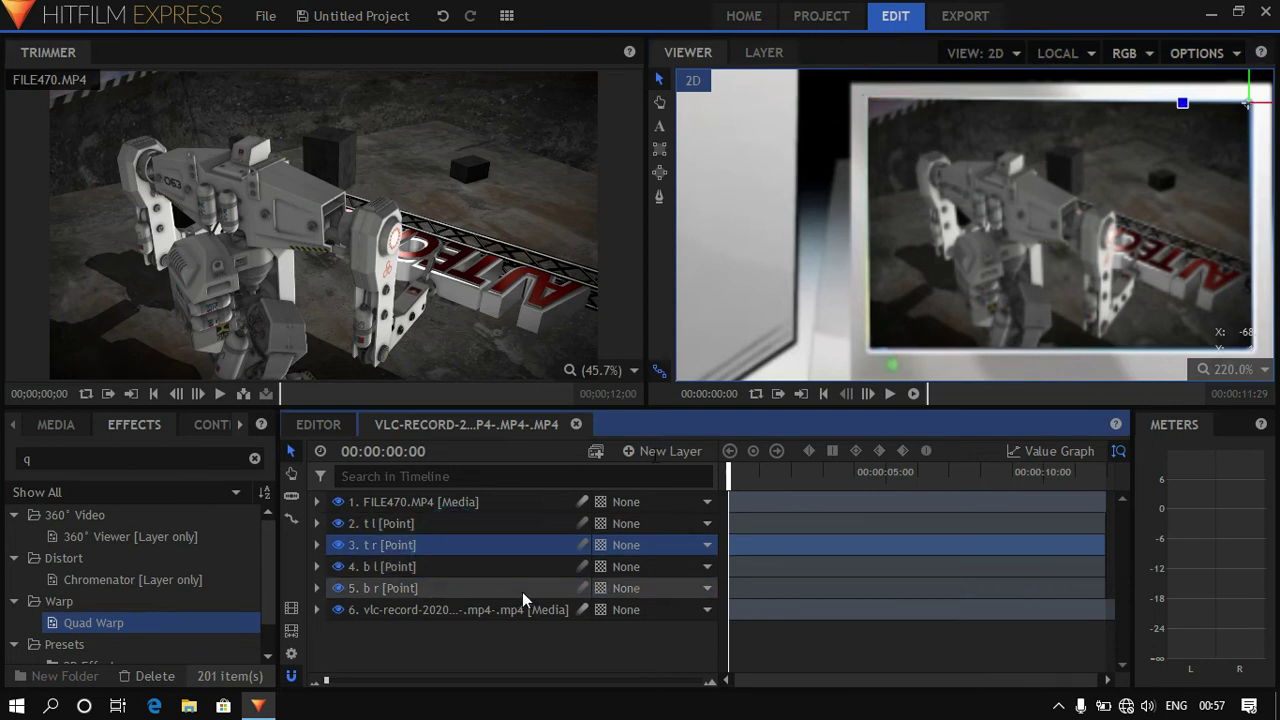
{"action": "left_click_drag", "start_coordinate": [1250, 110], "coordinate": [1254, 110]}
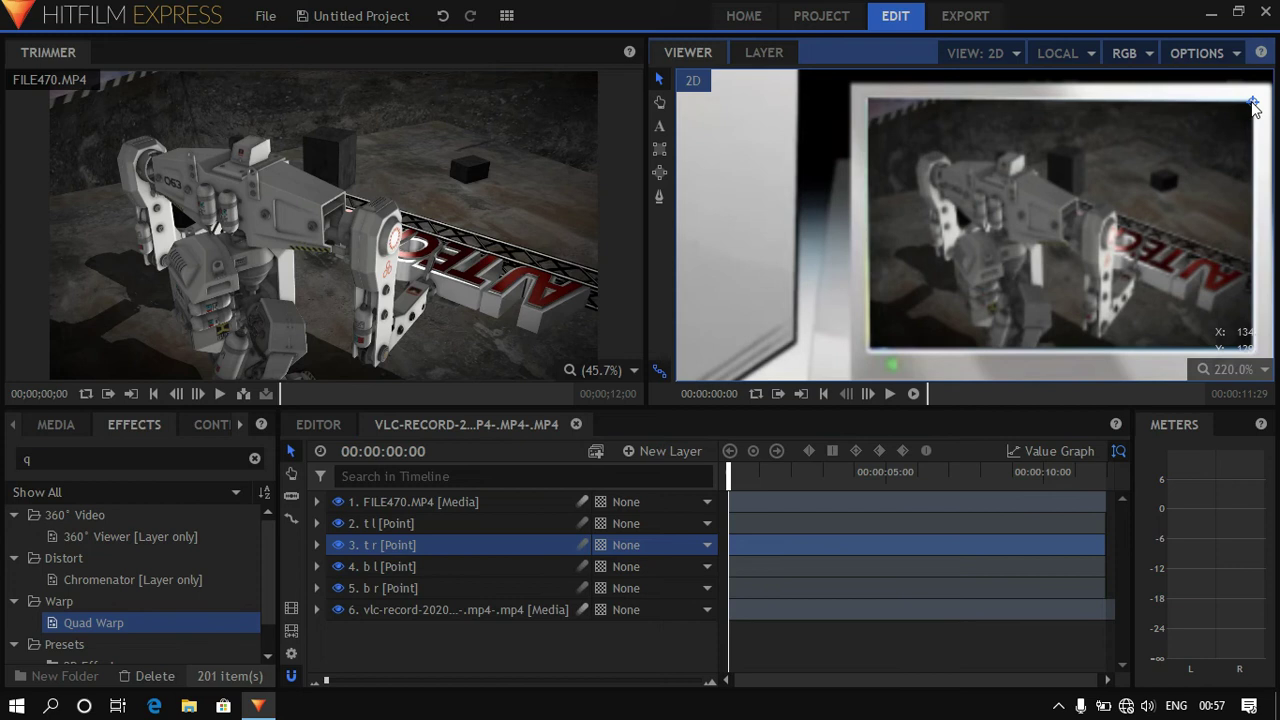
{"action": "left_click", "coordinate": [462, 589]}
{"action": "left_click_drag", "start_coordinate": [1256, 350], "coordinate": [1256, 352]}
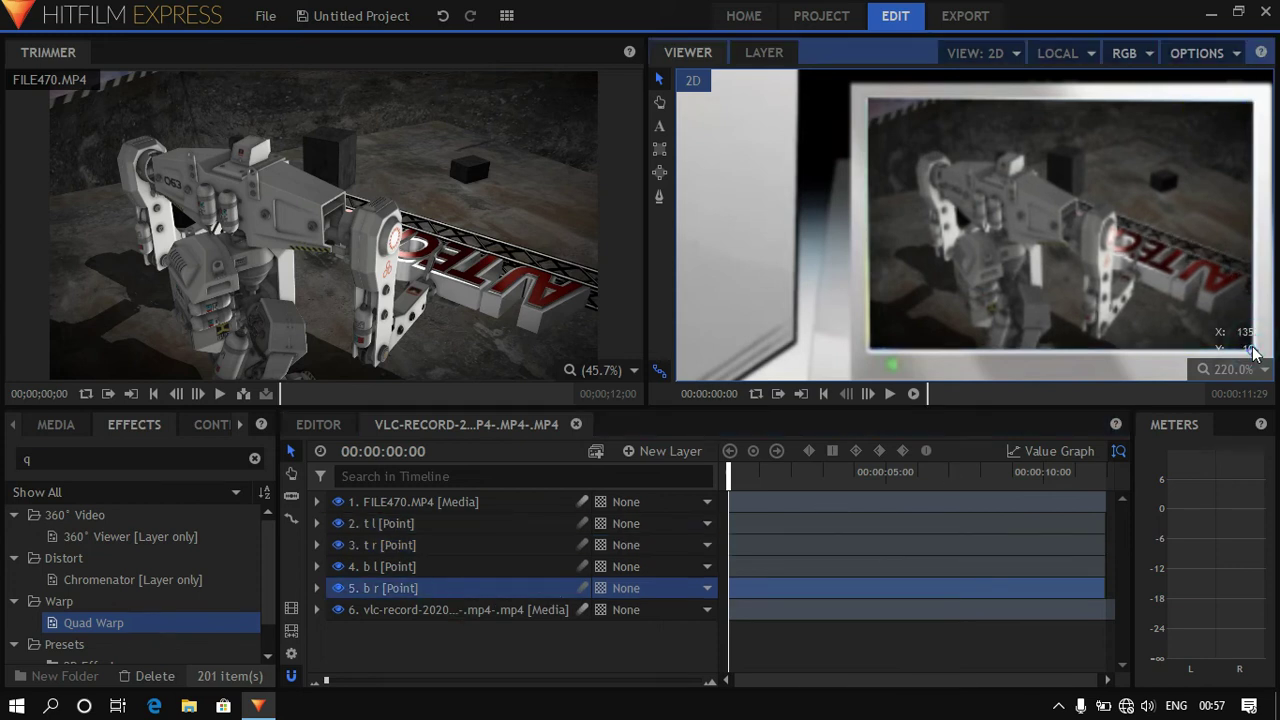
{"action": "left_click", "coordinate": [400, 567]}
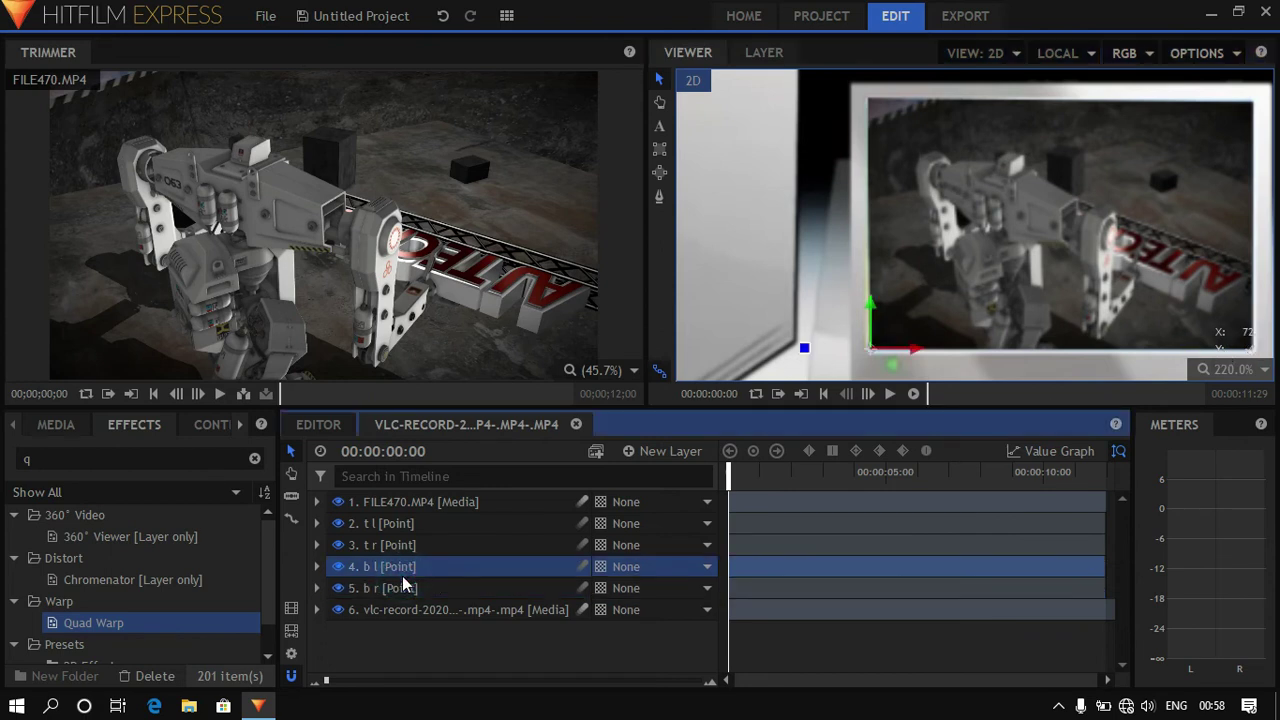
Step: Combine all six timeline layers into a new composite shot, keeping the name Composite Shot 2
{"action": "left_click_drag", "start_coordinate": [394, 620], "coordinate": [394, 510]}
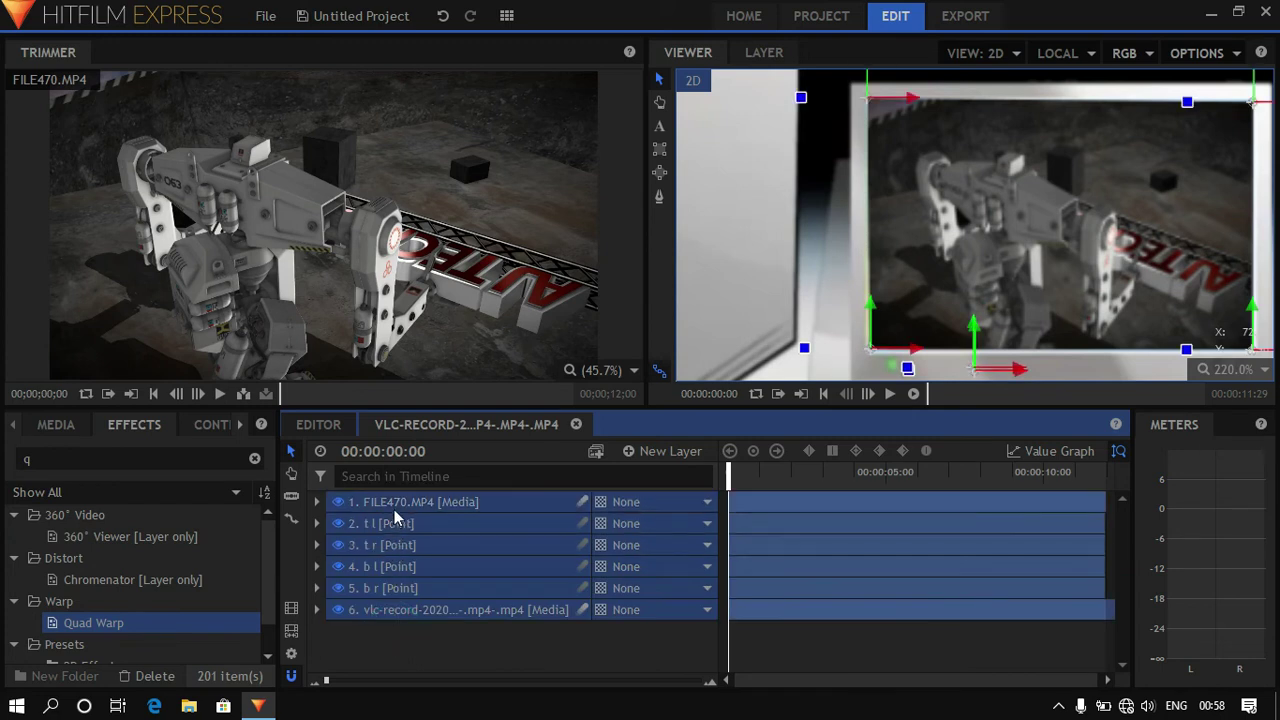
{"action": "right_click", "coordinate": [394, 506]}
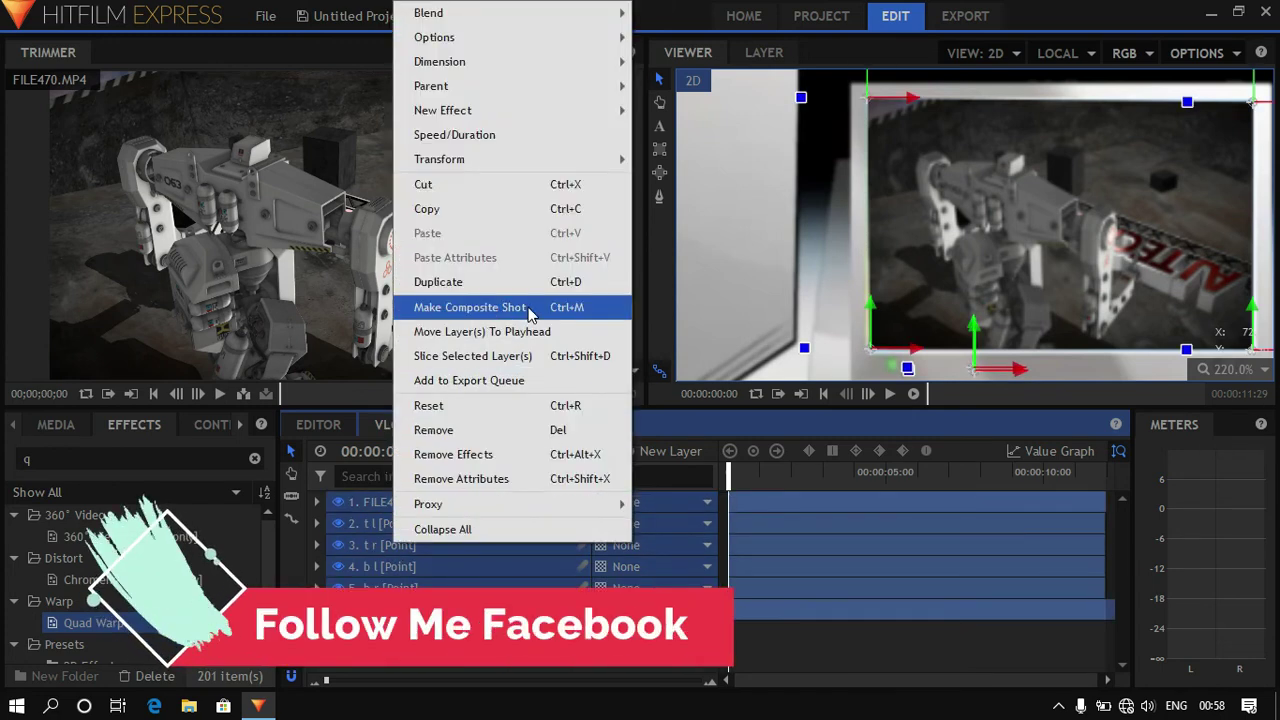
{"action": "left_click", "coordinate": [571, 312]}
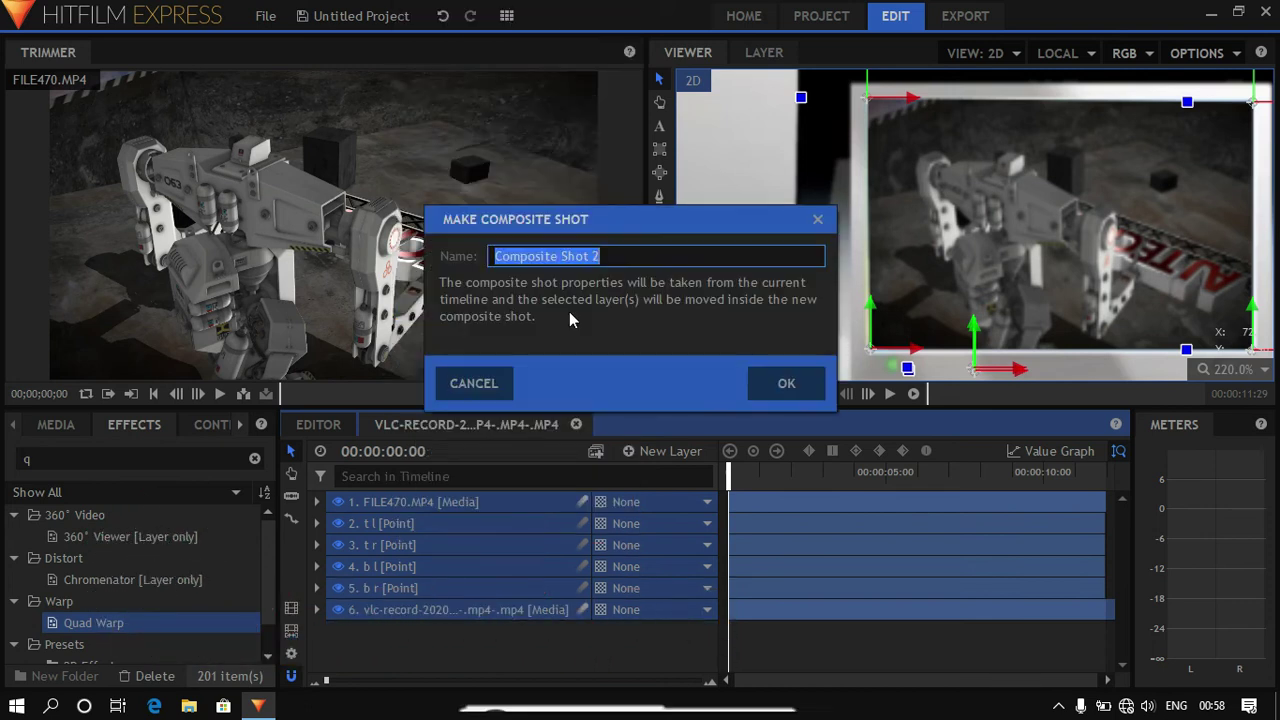
{"action": "left_click", "coordinate": [800, 383]}
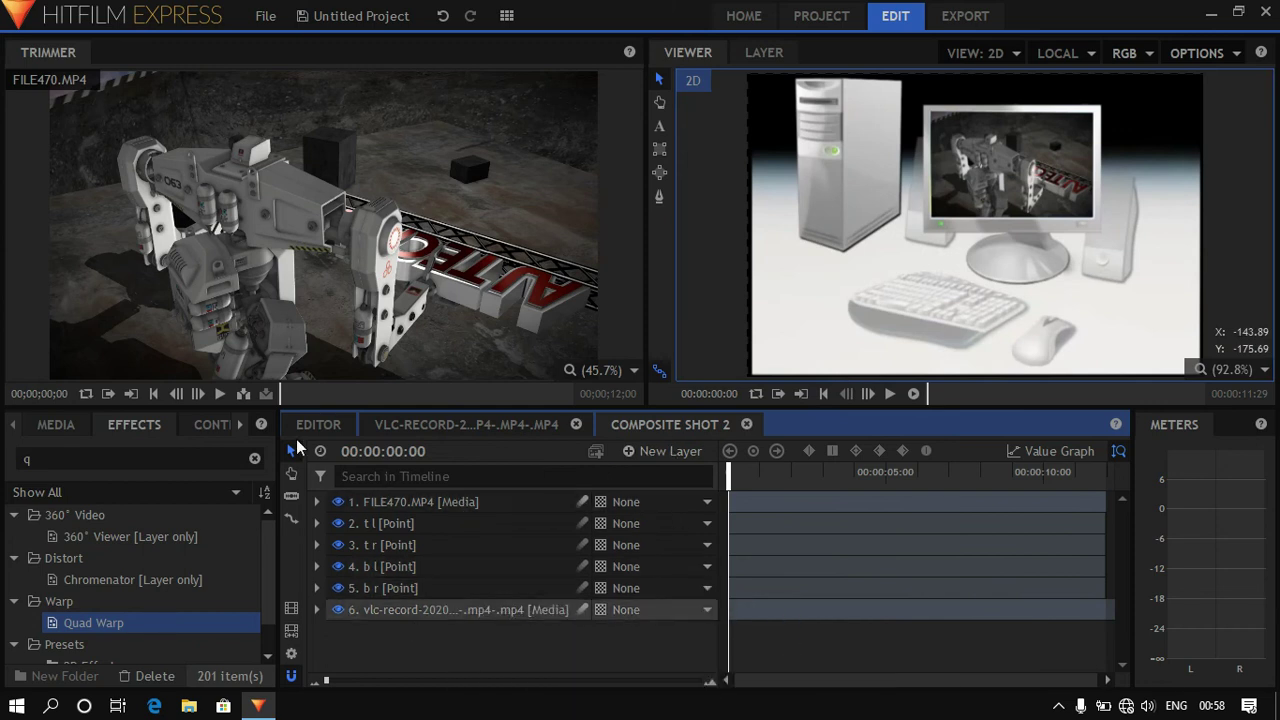
Step: Place Composite Shot 2 at the start of the Editor timeline and scale it up to fill the frame
{"action": "left_click", "coordinate": [57, 426]}
{"action": "left_click", "coordinate": [330, 424]}
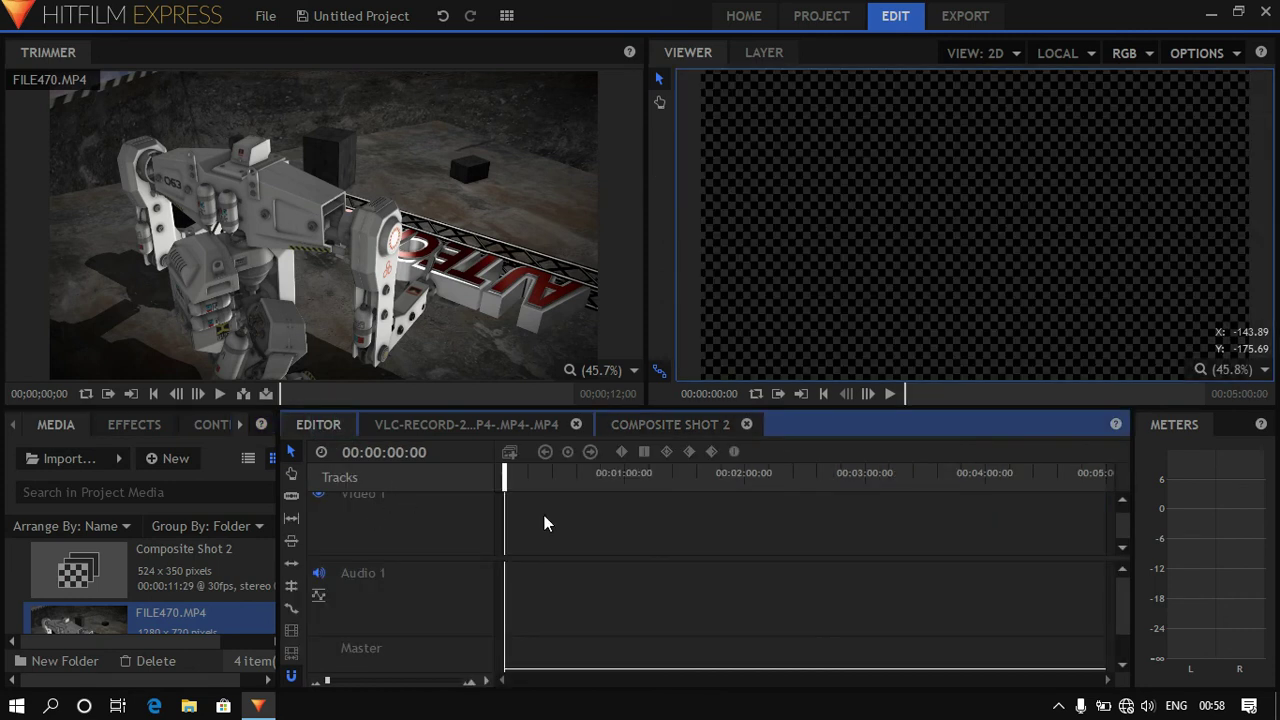
{"action": "left_click_drag", "start_coordinate": [95, 572], "coordinate": [506, 550]}
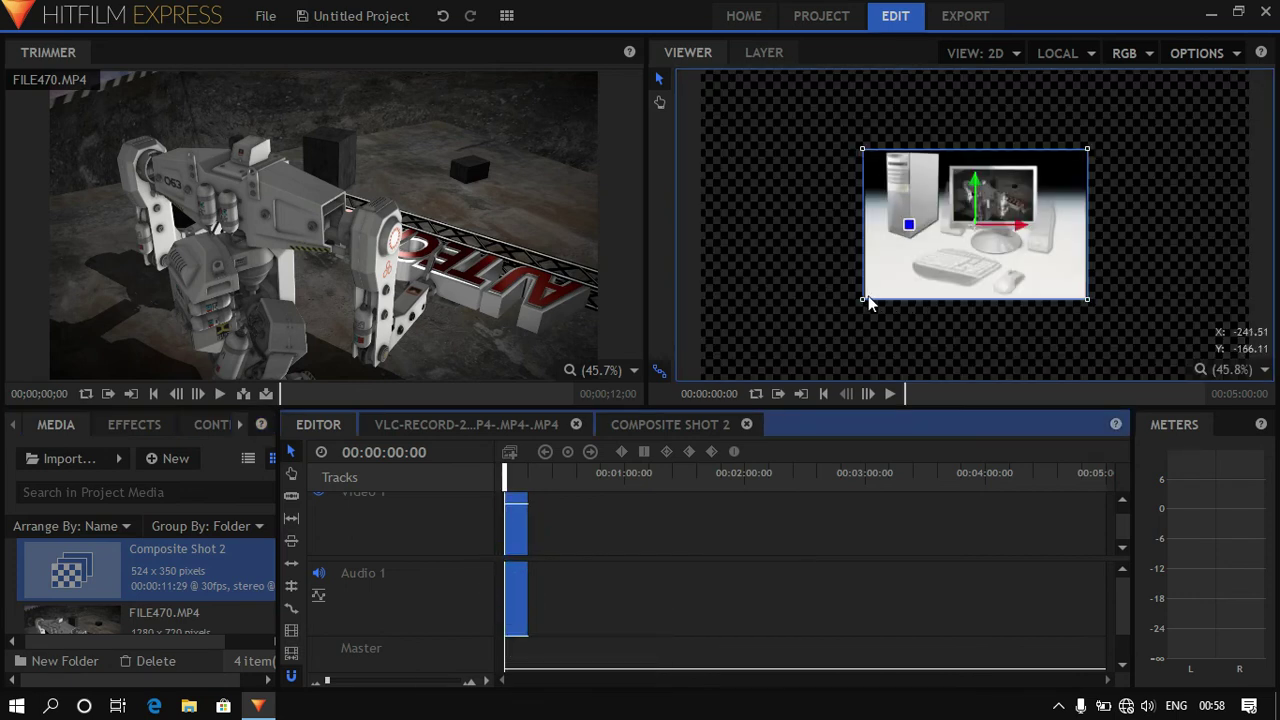
{"action": "left_click_drag", "start_coordinate": [862, 299], "coordinate": [698, 381]}
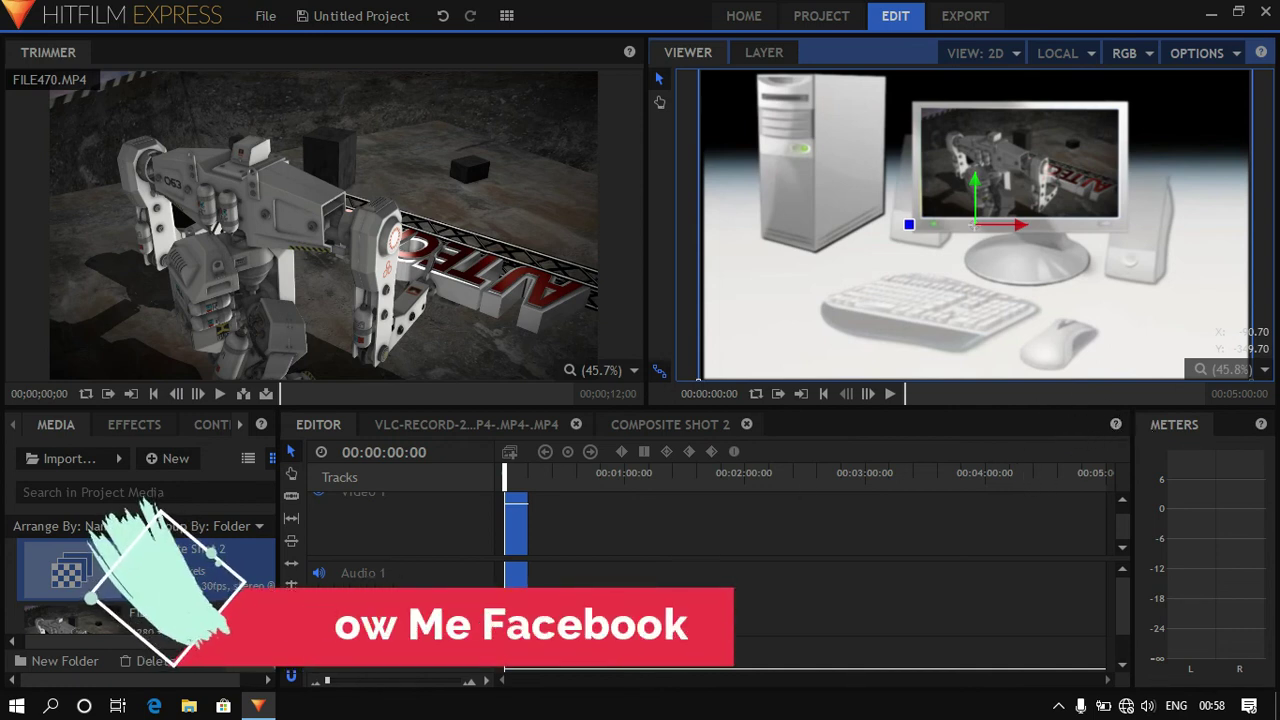
Step: Add the Editor timeline to the export queue and start exporting it with the YouTube 1080p HD preset
{"action": "left_click", "coordinate": [510, 452]}
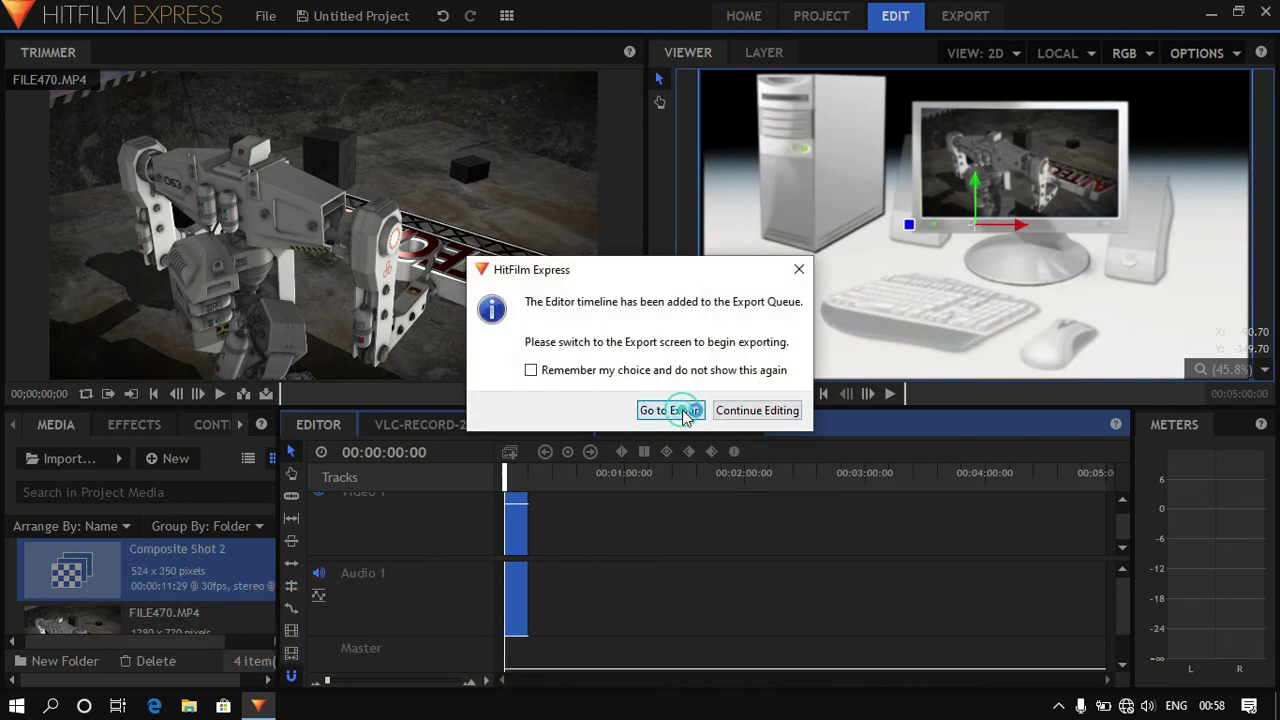
{"action": "left_click", "coordinate": [684, 411]}
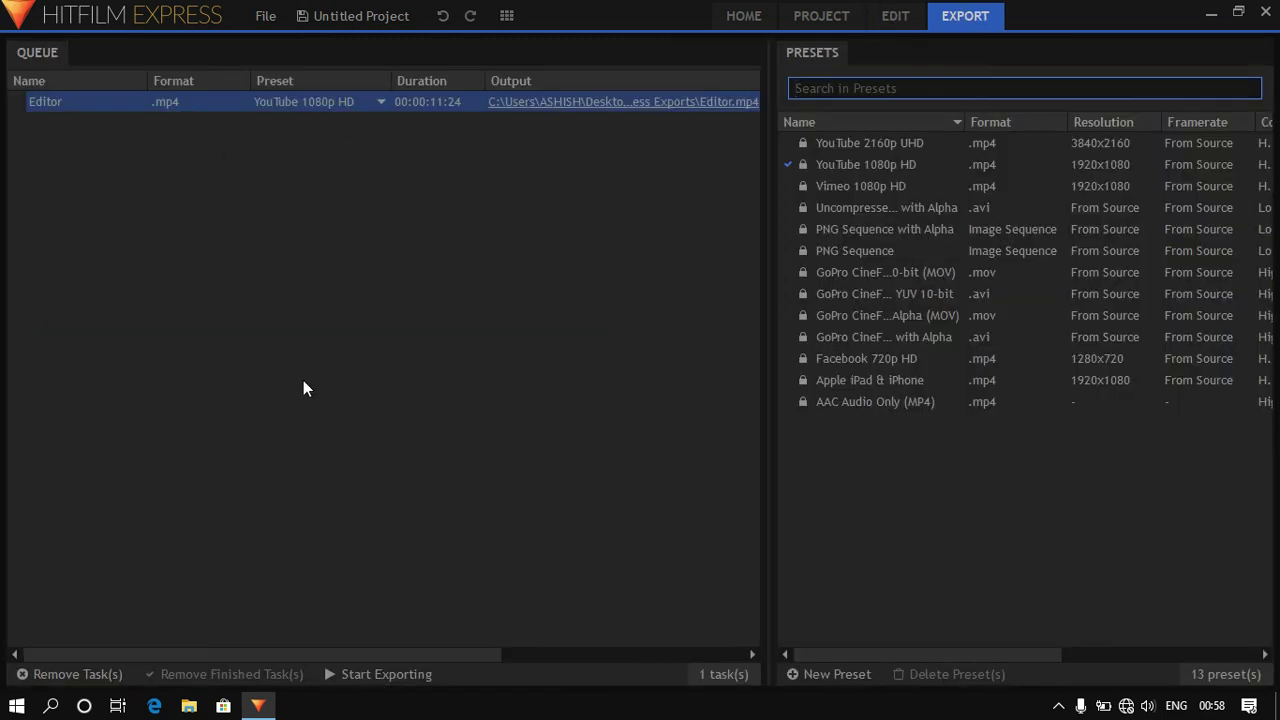
{"action": "left_click", "coordinate": [337, 675]}
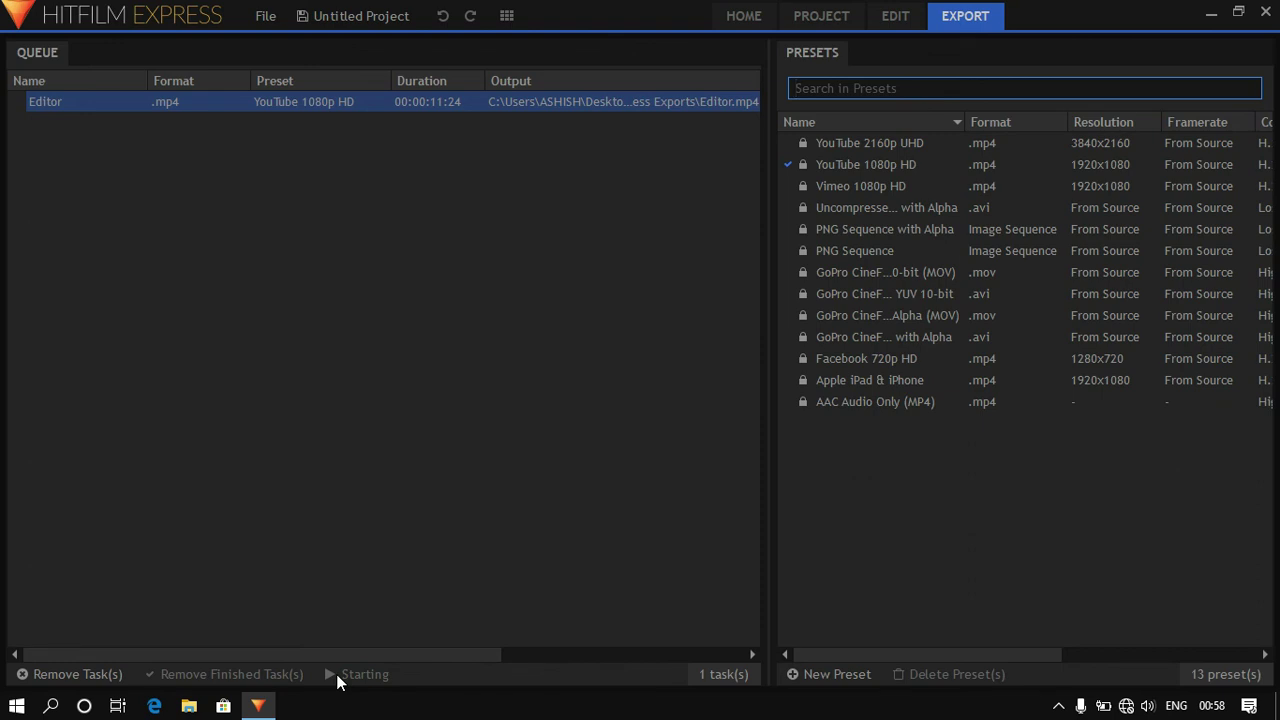
{"action": "left_click", "coordinate": [591, 655]}
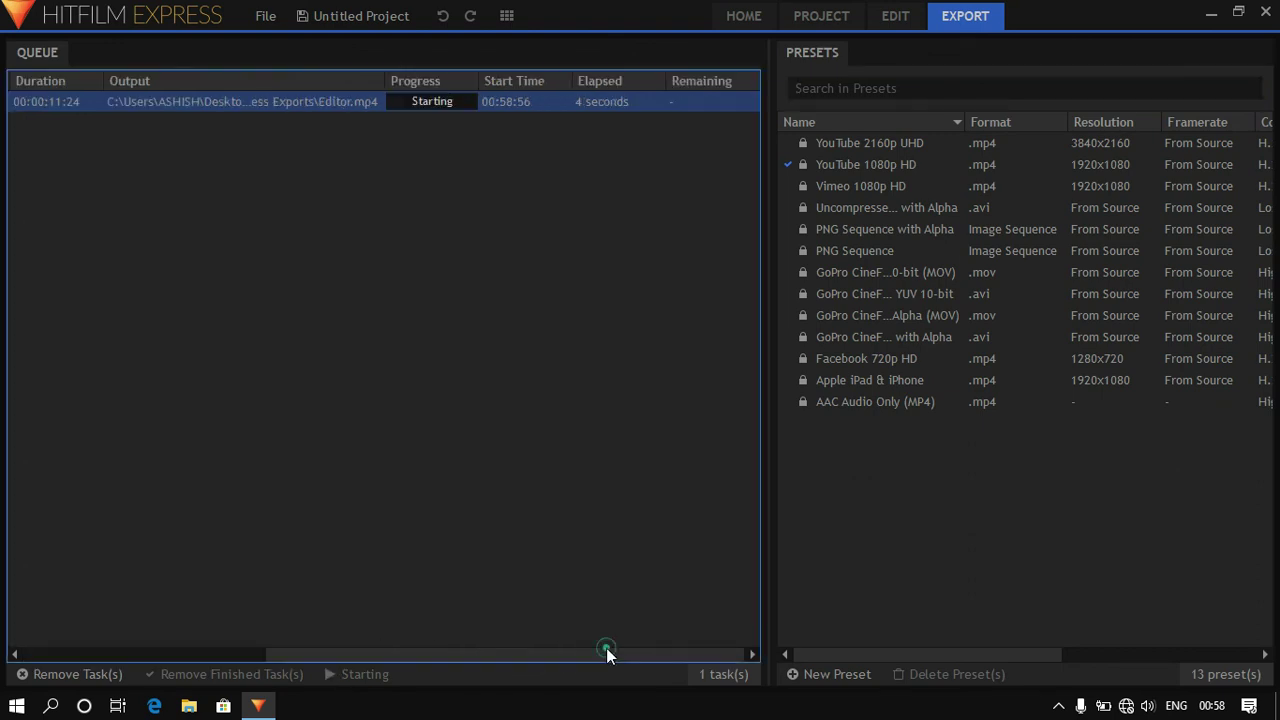